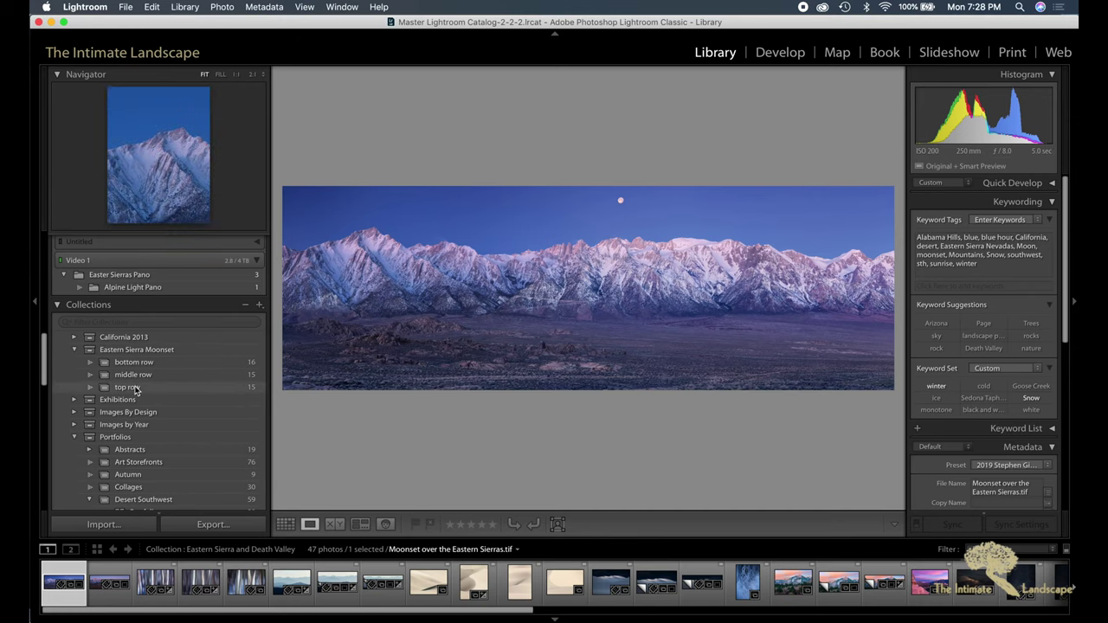
Open the top row collection's 15 photos and view the moon photo at actual pixels.
left_click(130, 387)
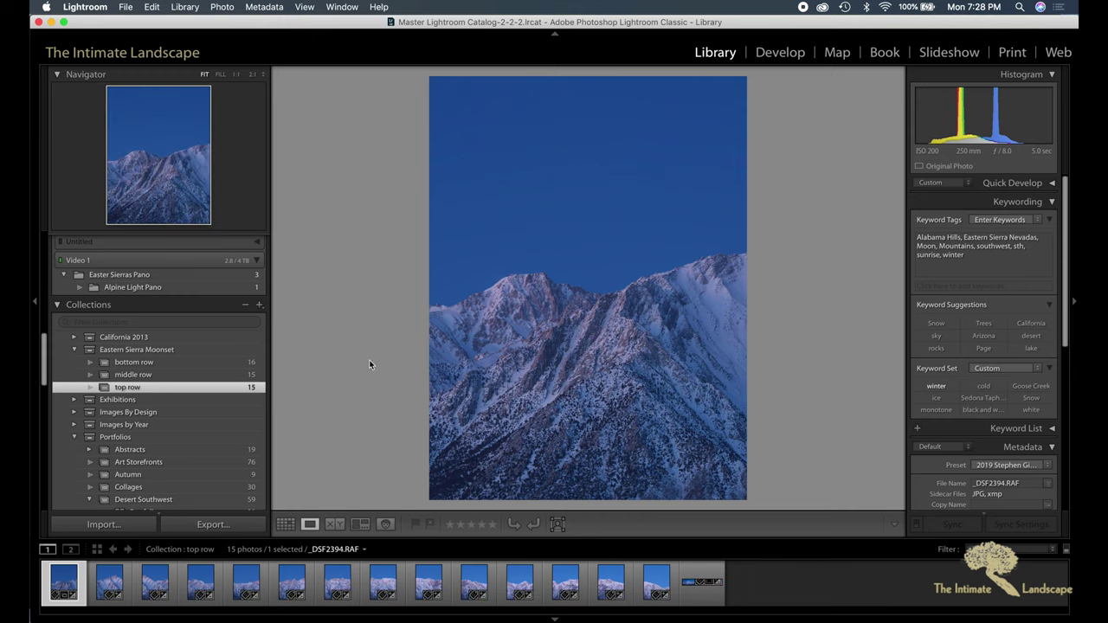
left_click(287, 525)
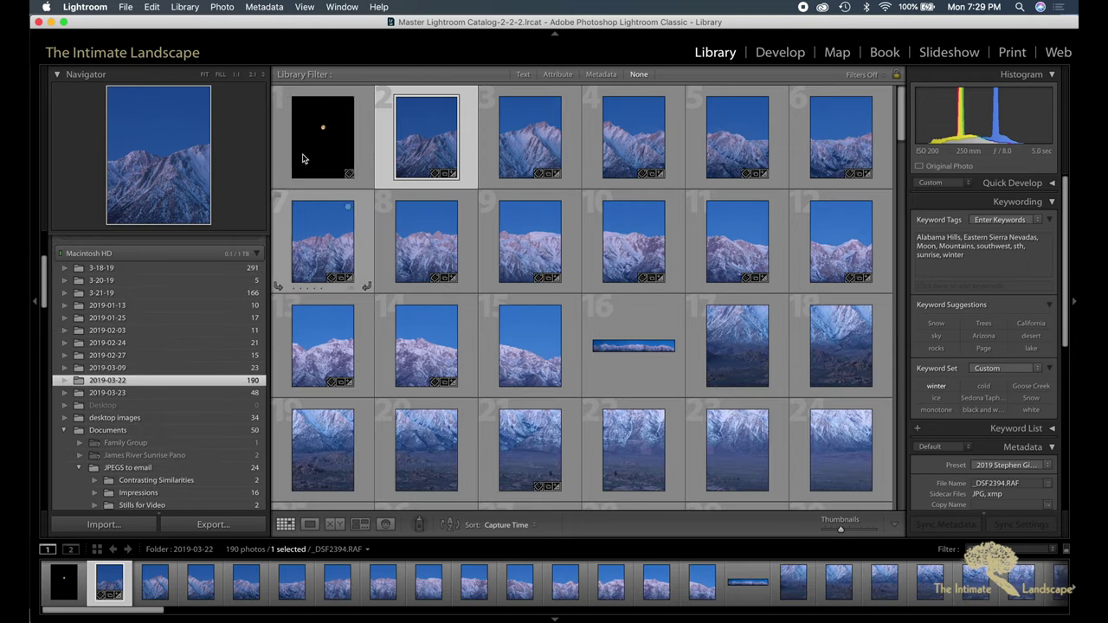
left_click(310, 524)
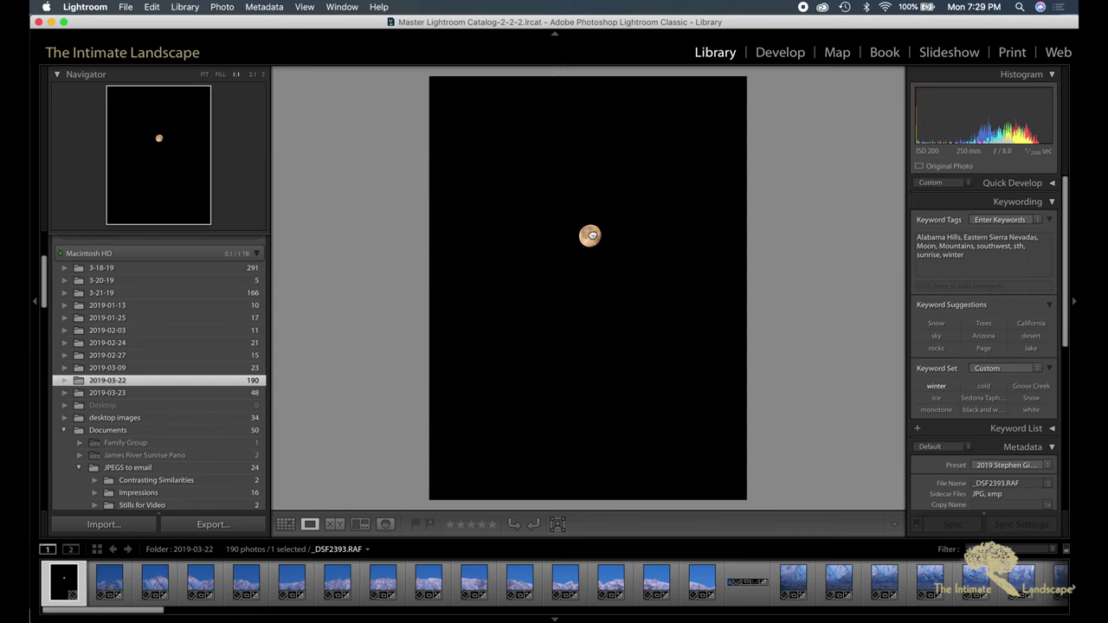
left_click(590, 236)
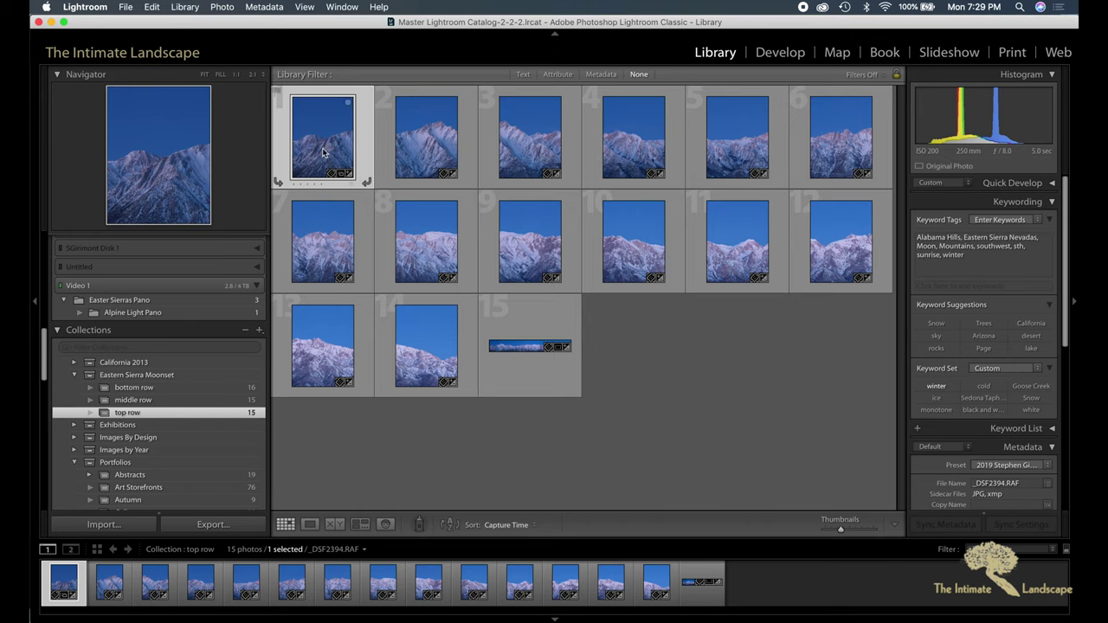
Select only the merged panorama _DSF2399-Pano.dng and show it in Loupe view.
left_click(427, 365, "shift")
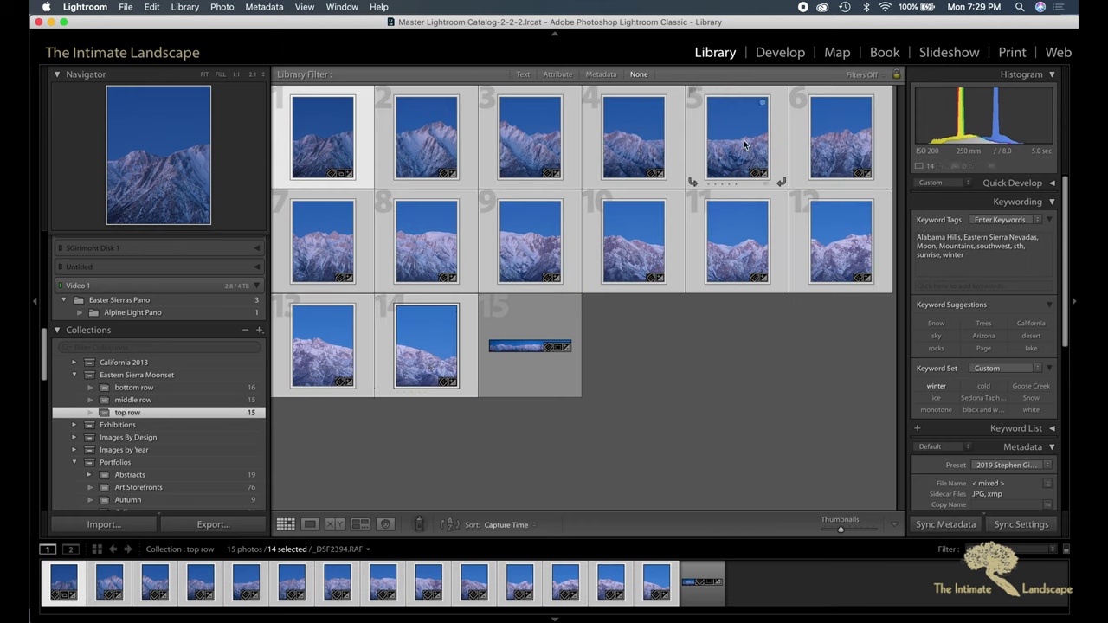
left_click(829, 146)
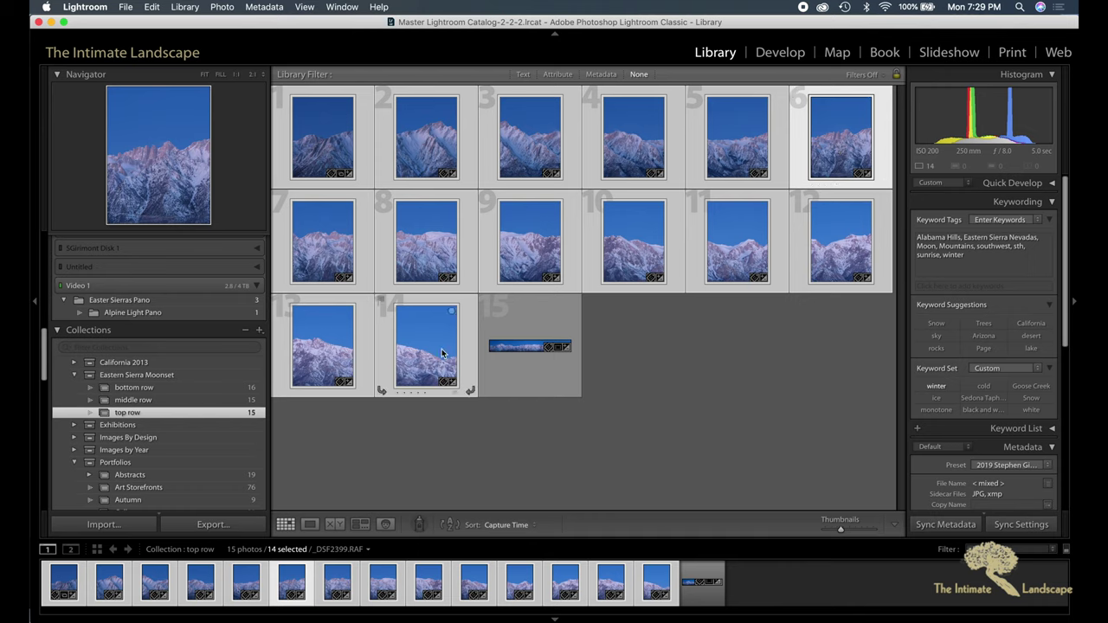
left_click(520, 346)
left_click(310, 524)
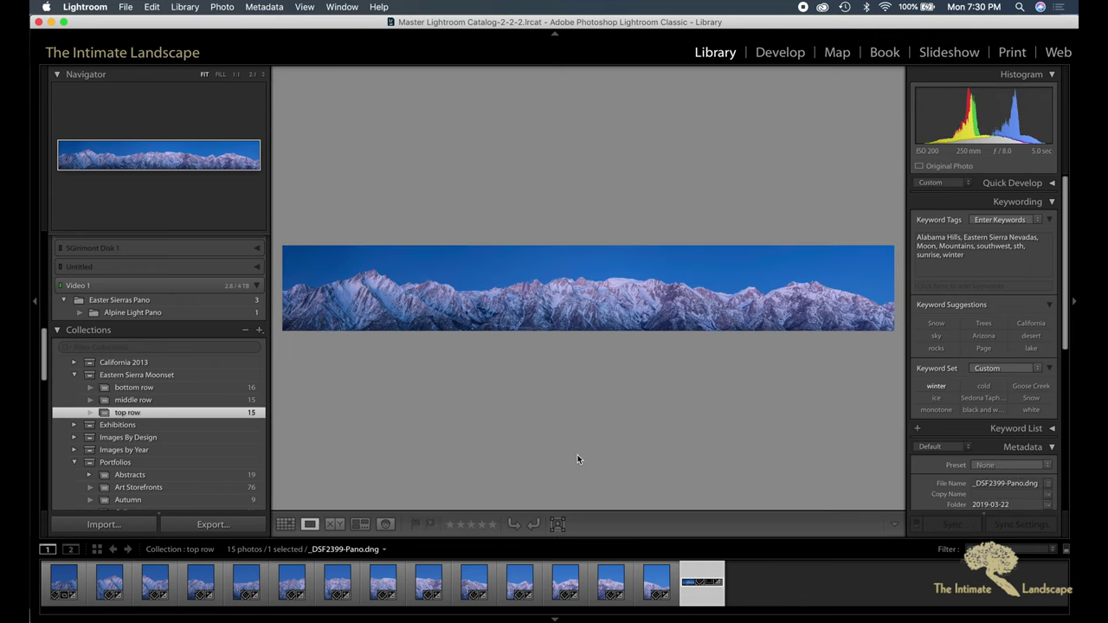
Send _DSF2399-Pano.dng to Adobe Photoshop CC 2019 for editing.
left_click(222, 8)
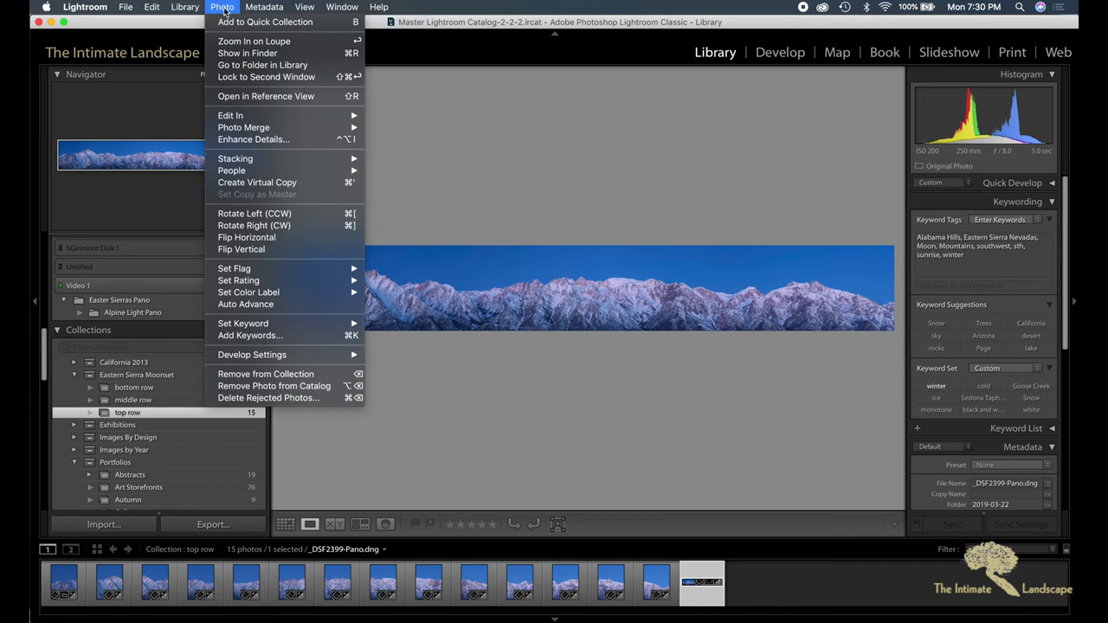
mouse_move(256, 117)
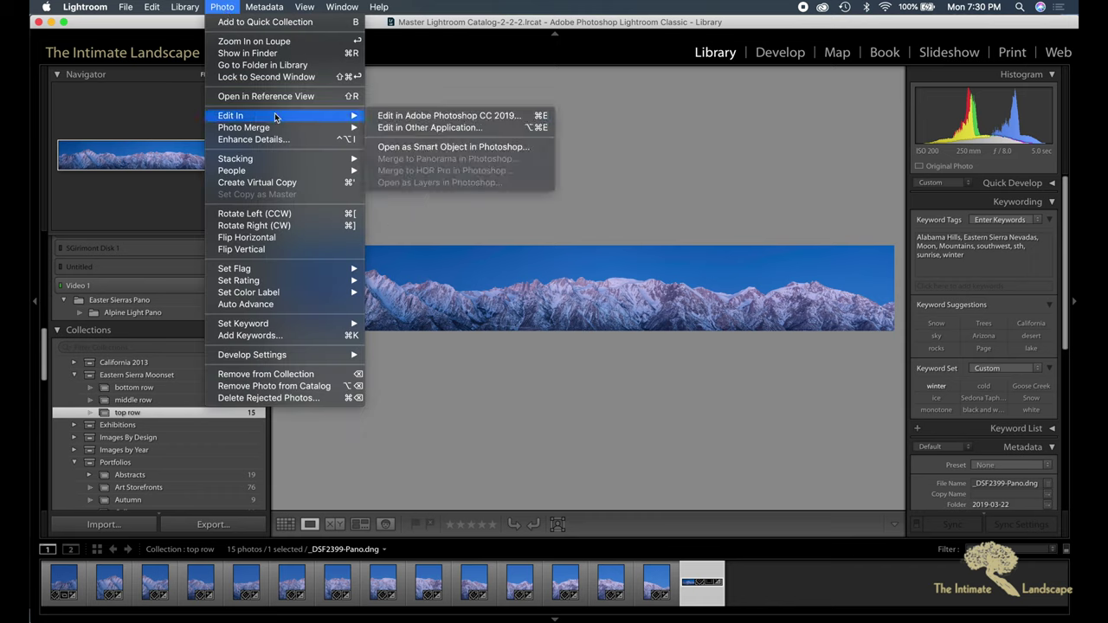
left_click(433, 123)
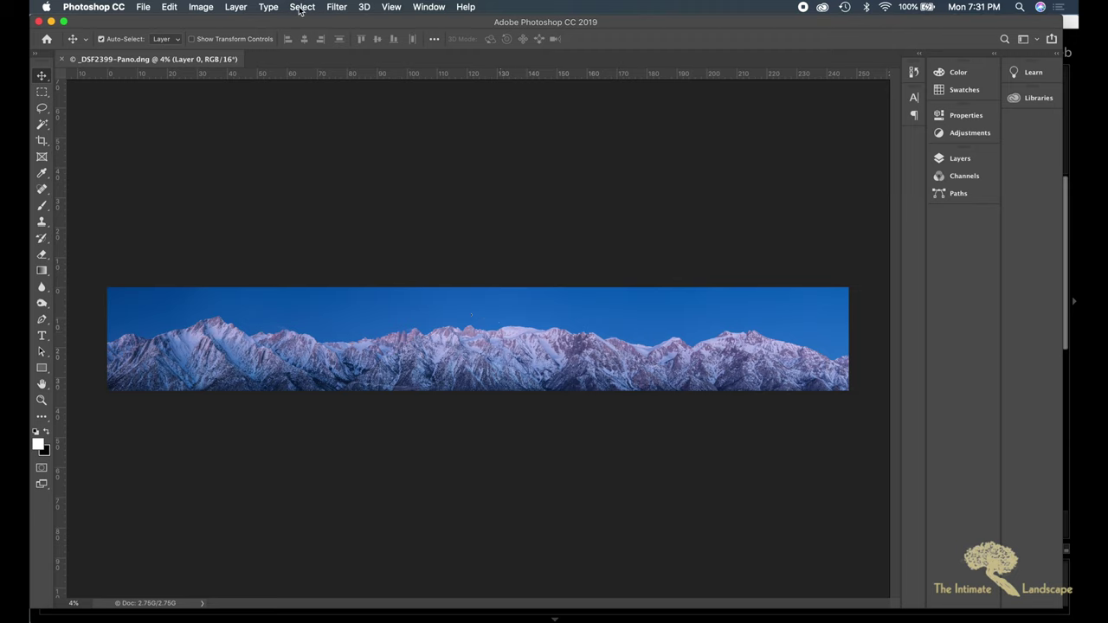
left_click(207, 8)
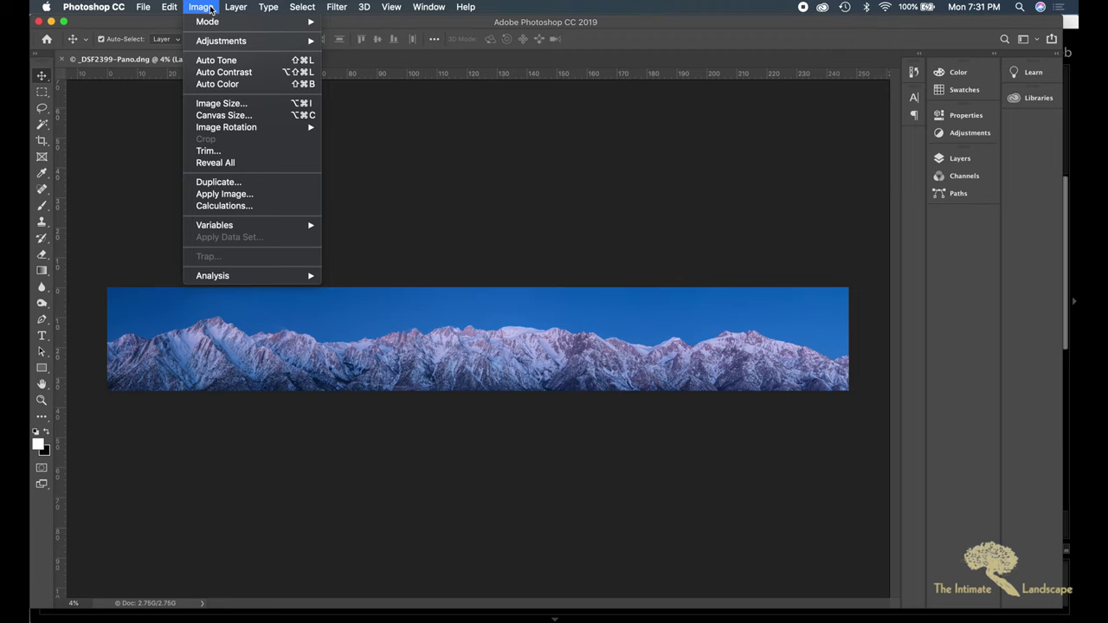
Extend the canvas upward to 40.533 inches tall, anchored at bottom-centre.
left_click(225, 117)
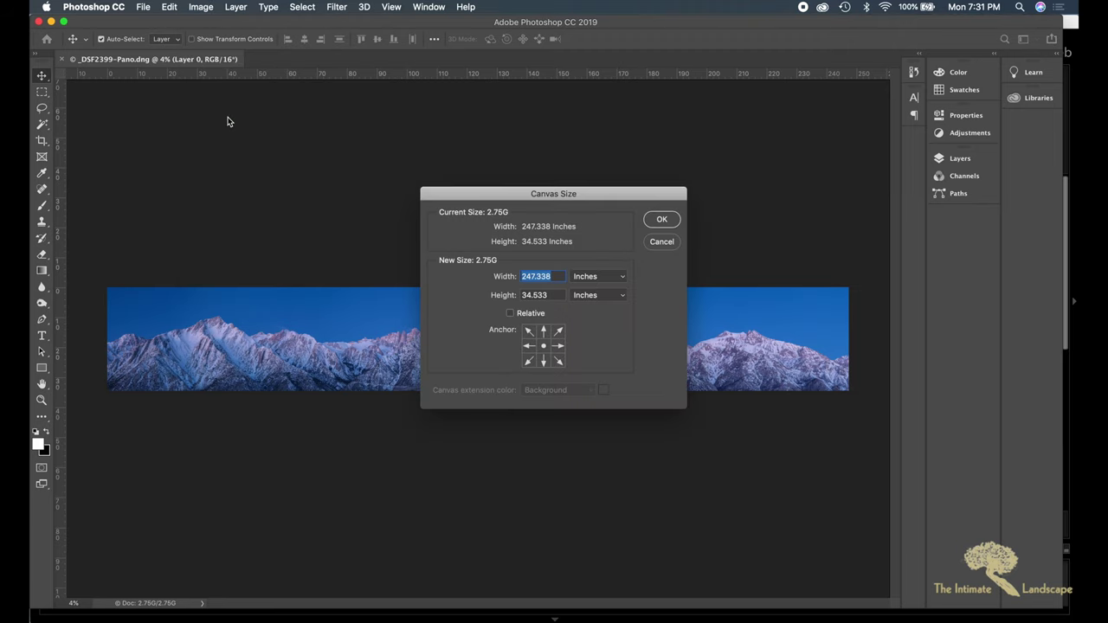
left_click(543, 360)
key("Tab")
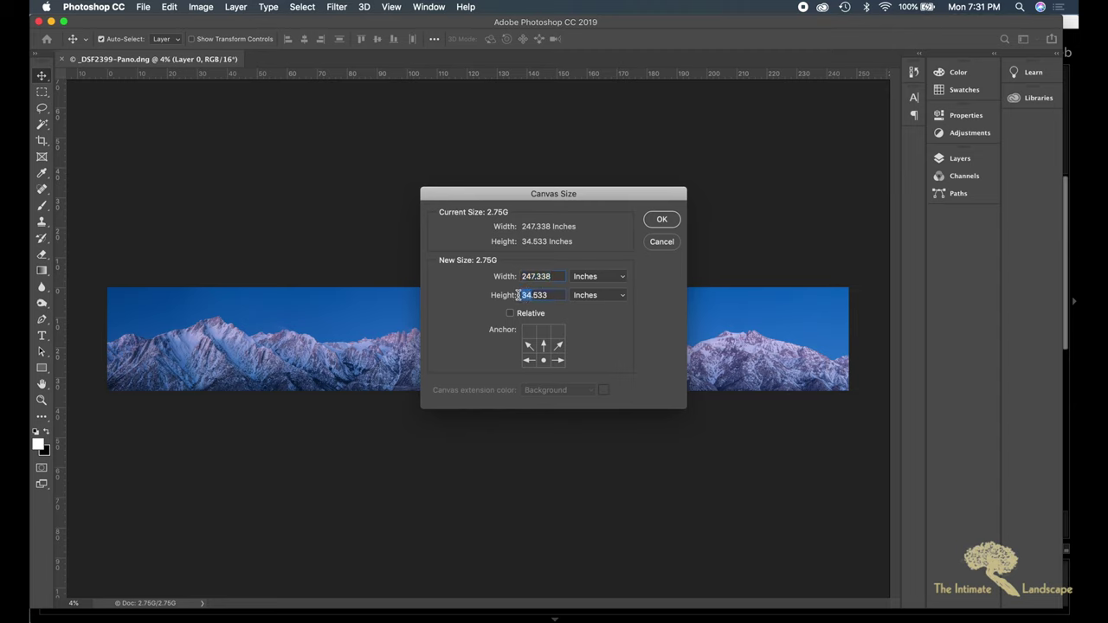
type("40")
left_click(662, 221)
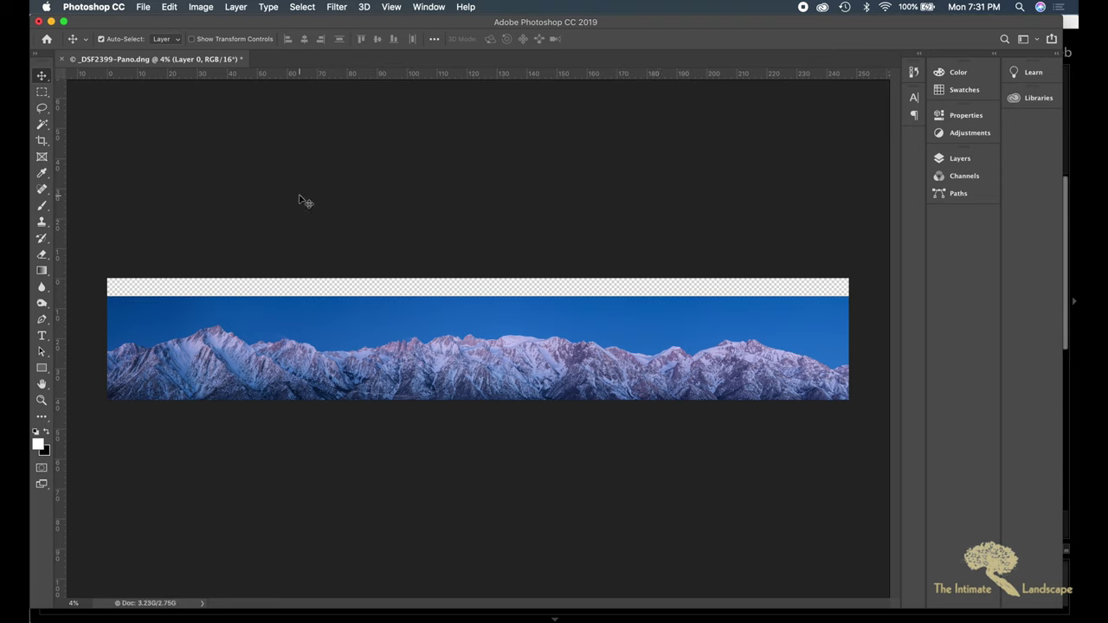
Select the transparent strip above the panorama with a Normal-style rectangular marquee.
left_click(42, 91)
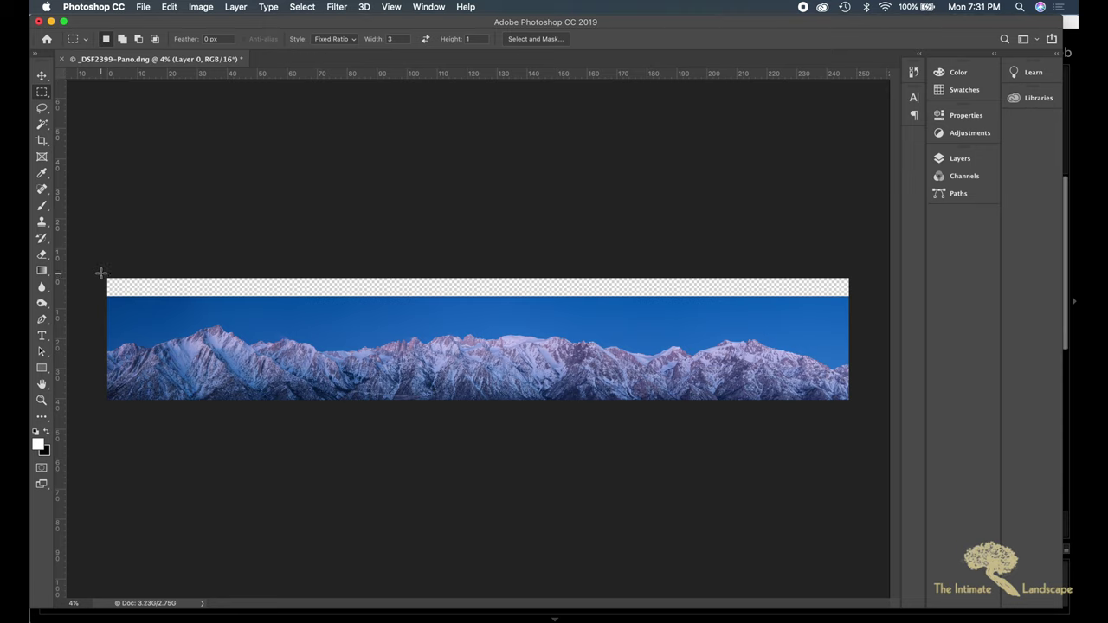
left_click_drag(101, 274, 730, 309)
left_click(349, 39)
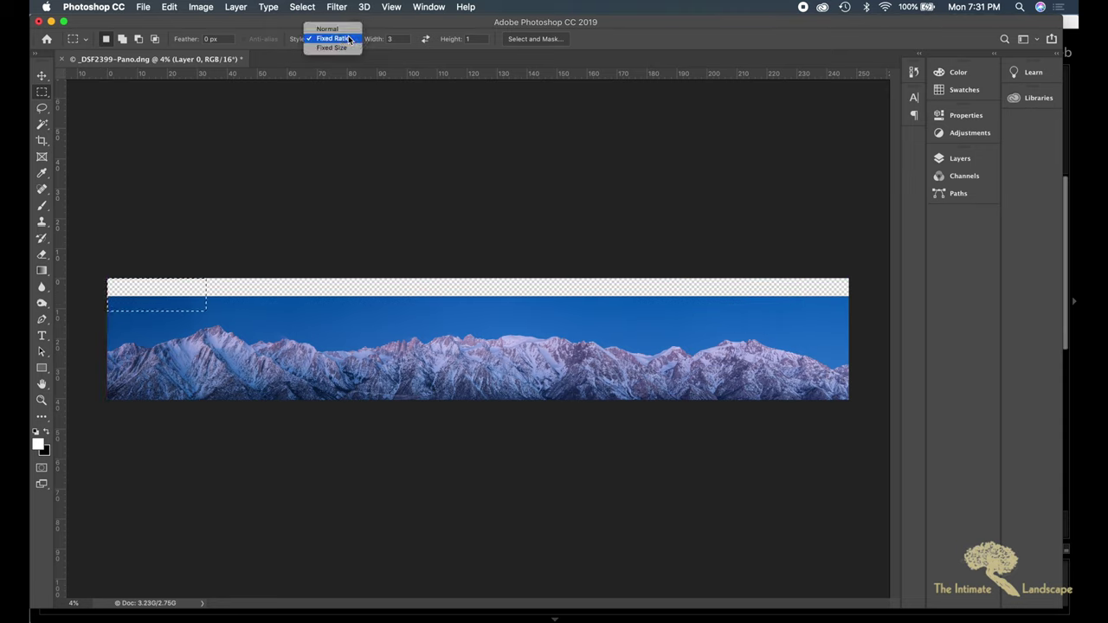
left_click(328, 29)
left_click(270, 220)
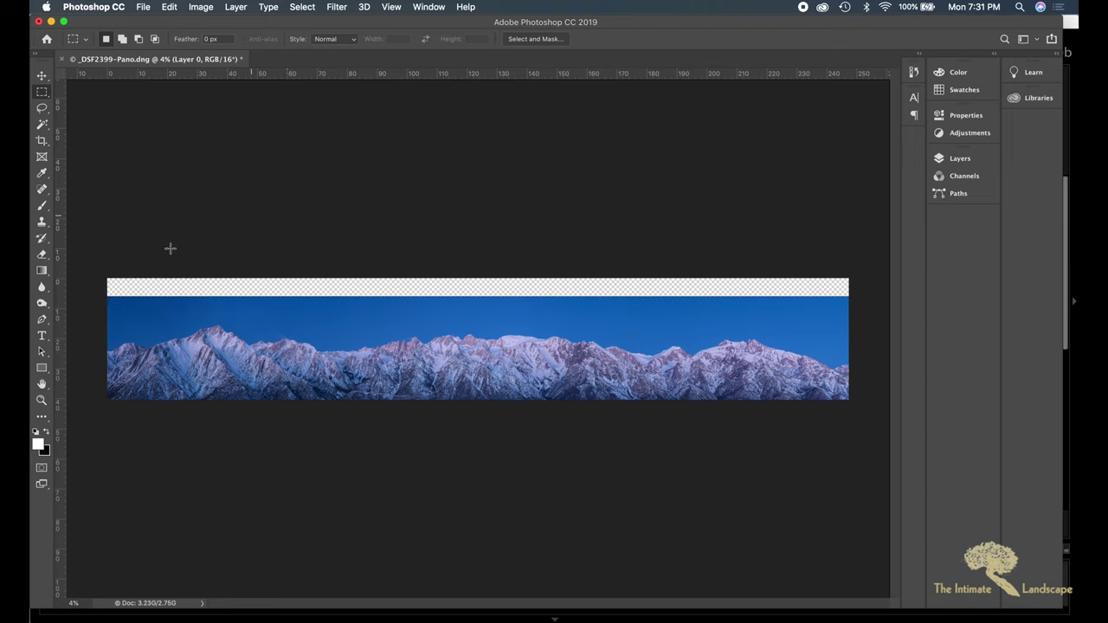
left_click_drag(105, 277, 862, 299)
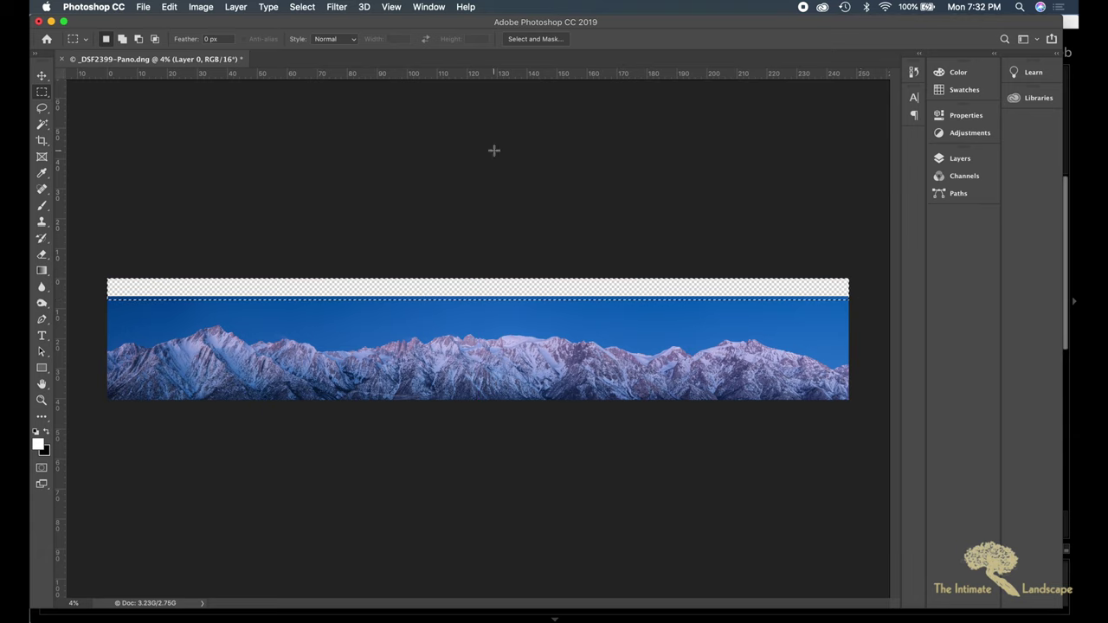
Content-Aware fill the selected top strip with matching blue sky, then deselect.
key("shift+BackSpace")
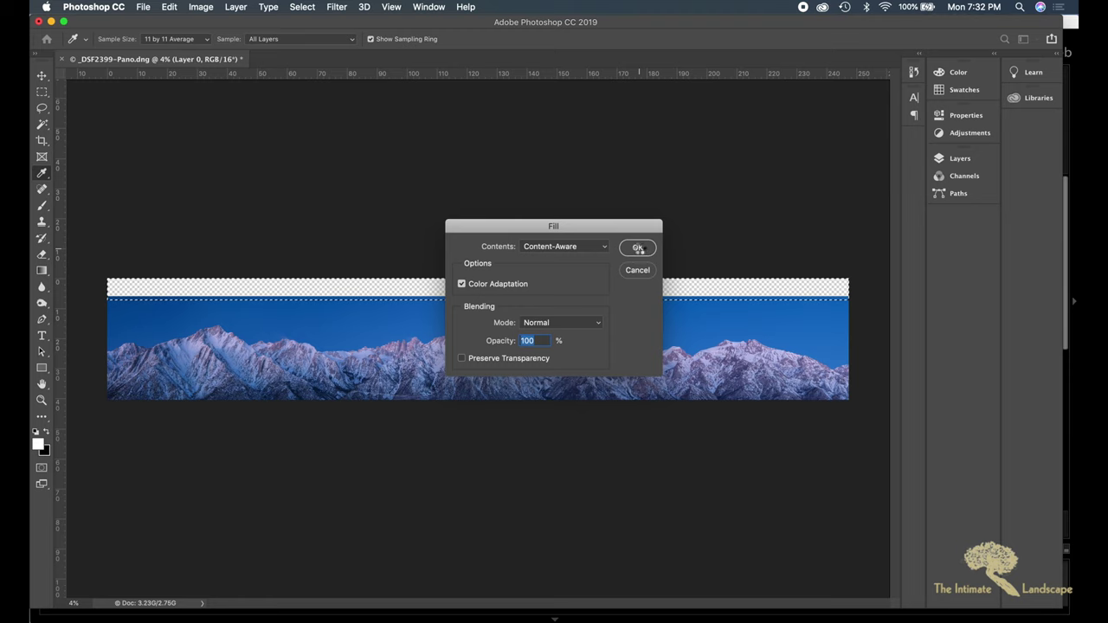
left_click(639, 247)
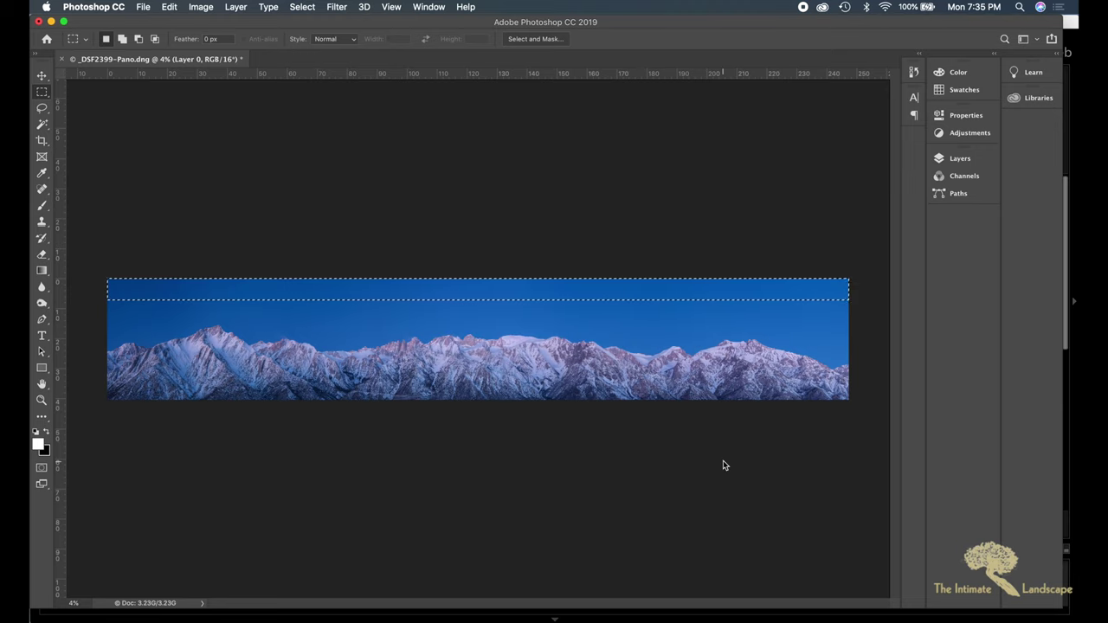
key("super+d")
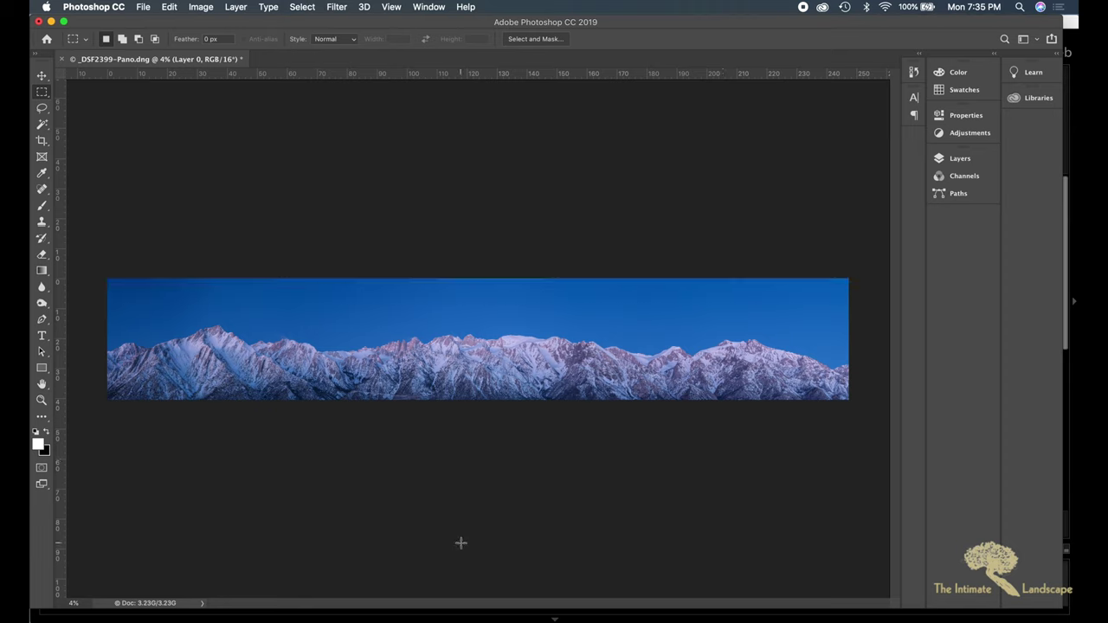
left_click(400, 617)
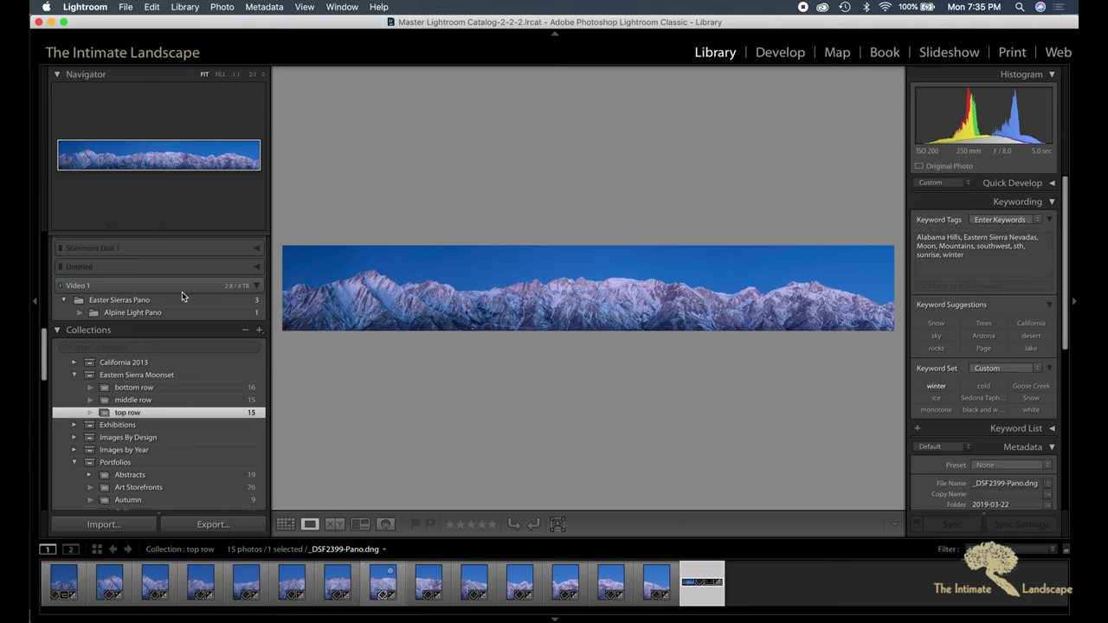
Open the moon photo _DSF2393.RAF from the 2019-03-22 folder in Photoshop CC 2019.
scroll(182, 292, "up", 10)
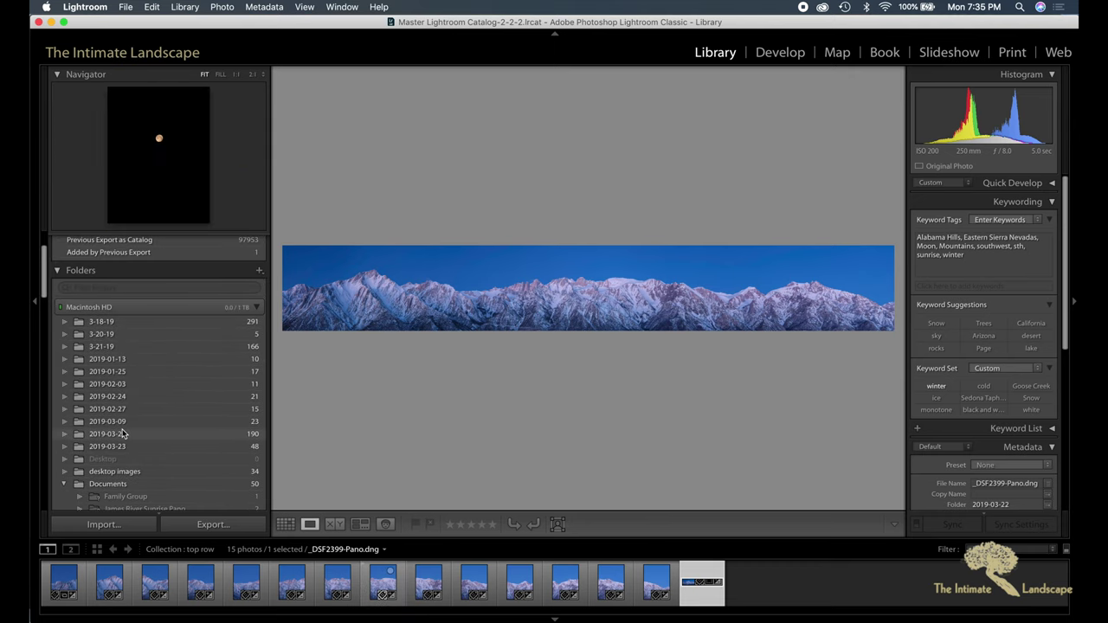
left_click(127, 434)
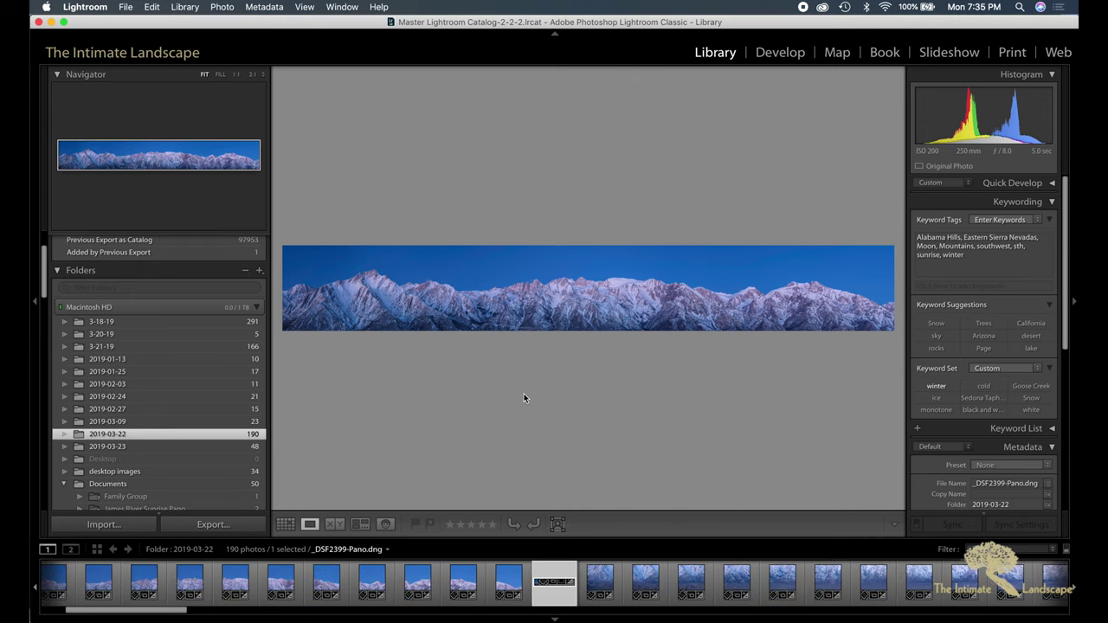
scroll(199, 582, "up", 4)
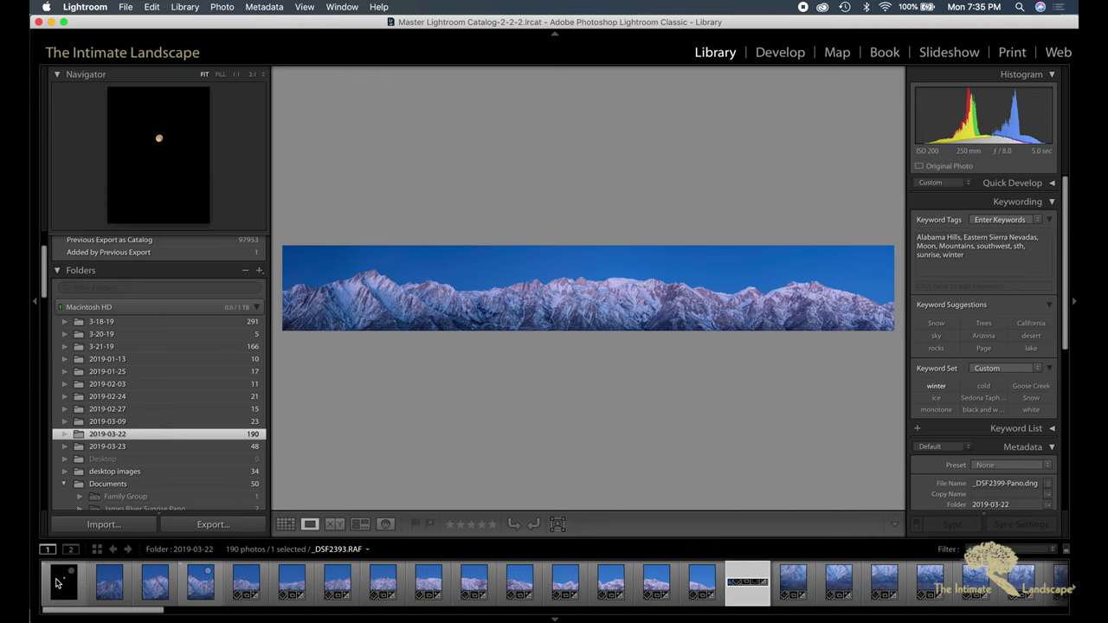
left_click(61, 594)
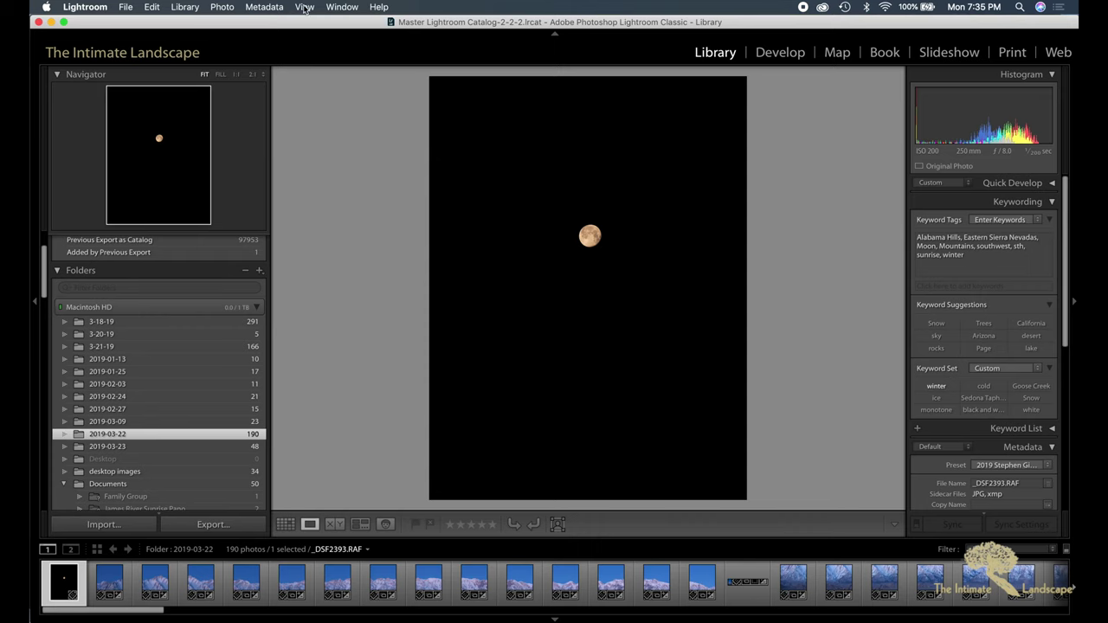
left_click(222, 11)
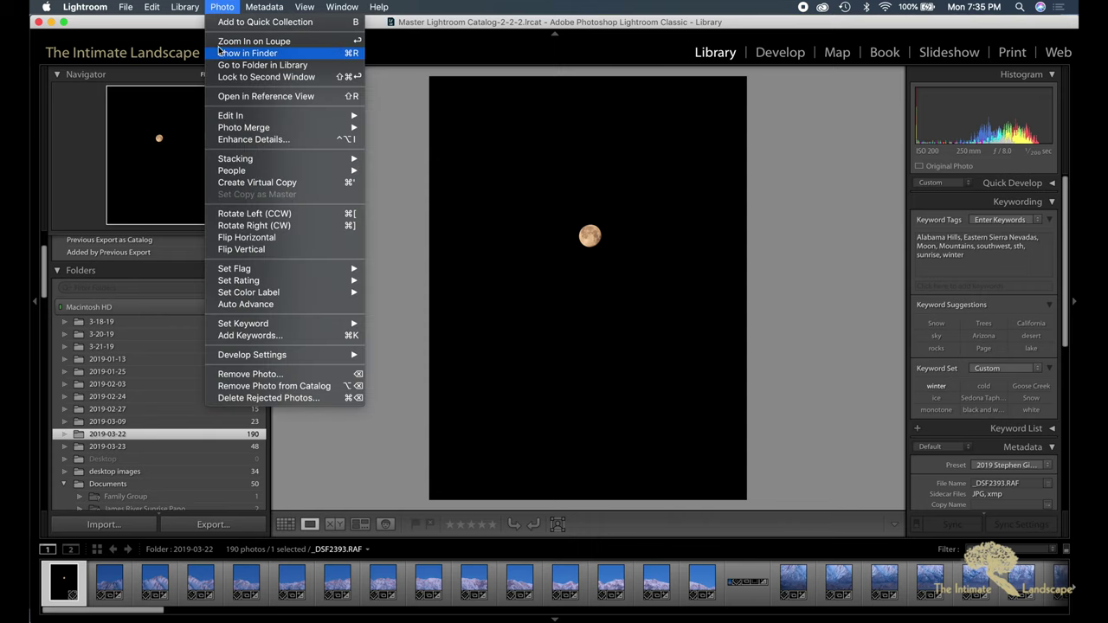
mouse_move(211, 12)
mouse_move(268, 118)
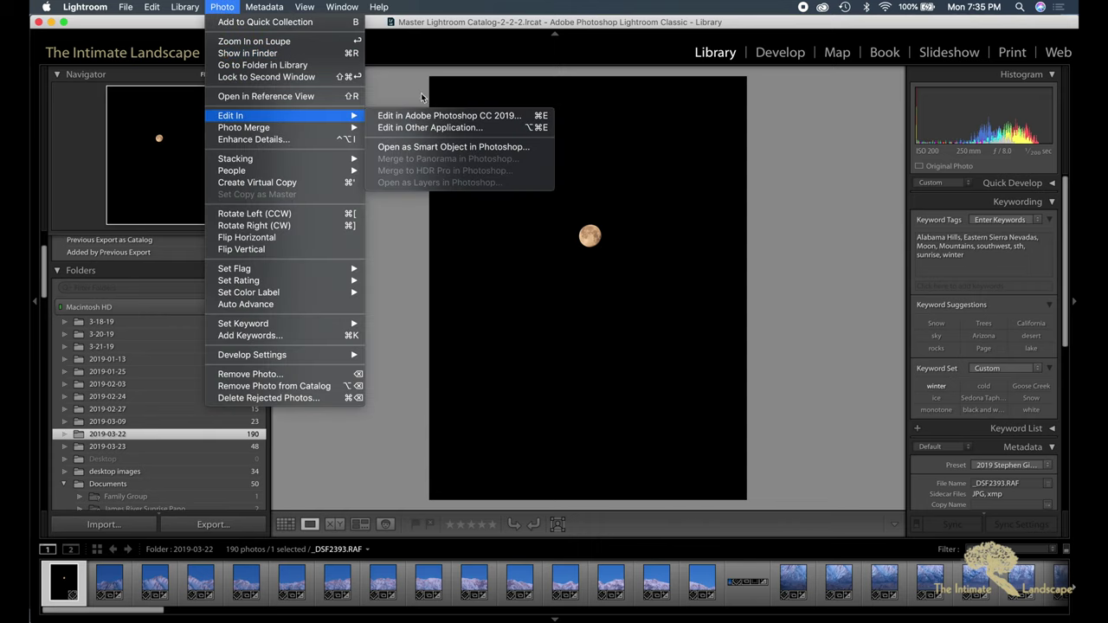
left_click(447, 115)
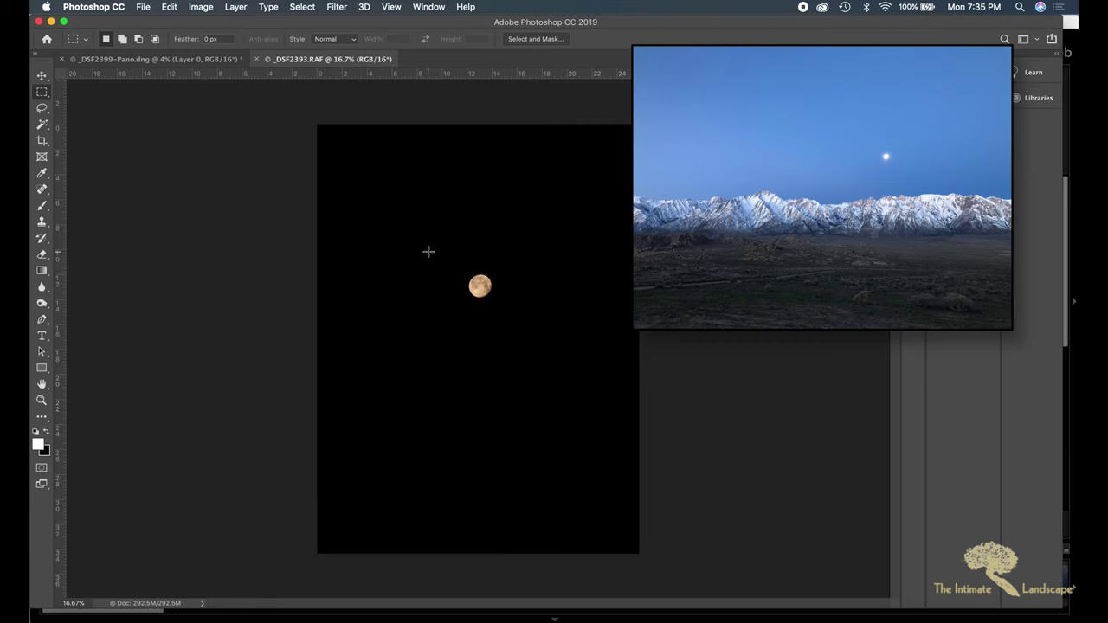
Paste the marquee-selected moon into the panorama as Layer 1 and move it above the central peaks.
left_click_drag(465, 271, 496, 300)
left_click(184, 62)
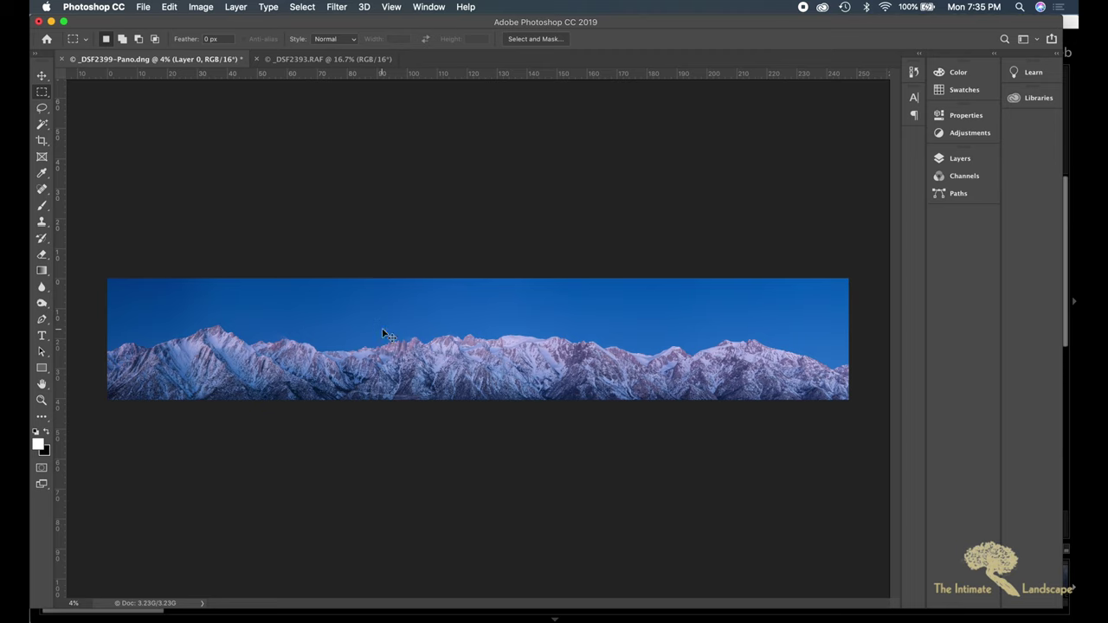
key("super+v")
left_click(42, 76)
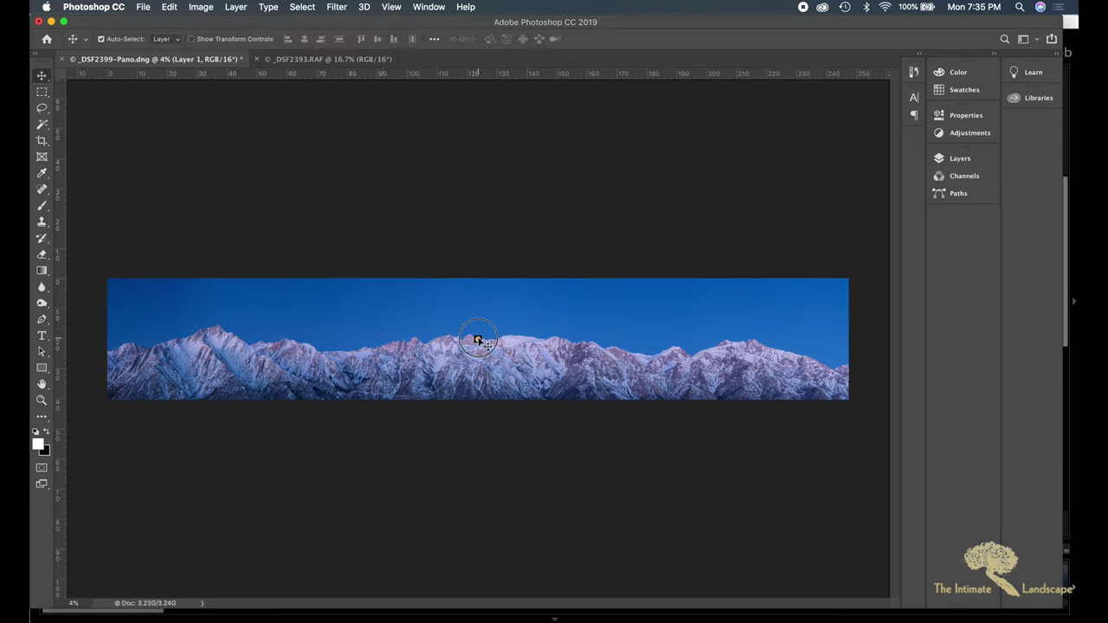
left_click_drag(478, 340, 465, 292)
left_click(961, 161)
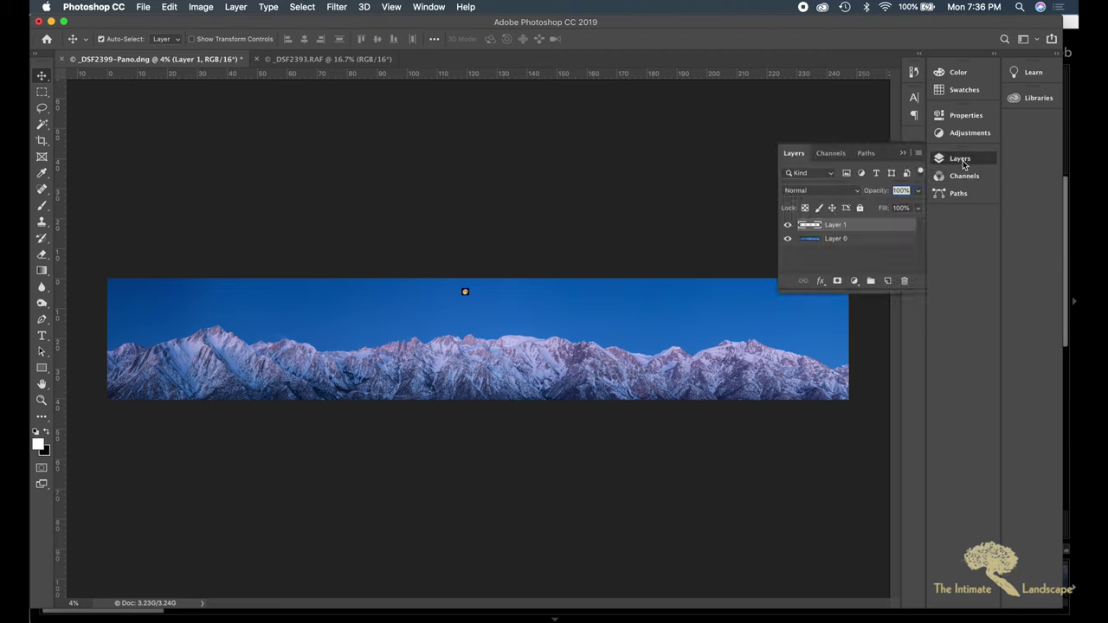
Set Layer 1's blend mode to Screen, checking the result at 50% zoom.
left_click(857, 194)
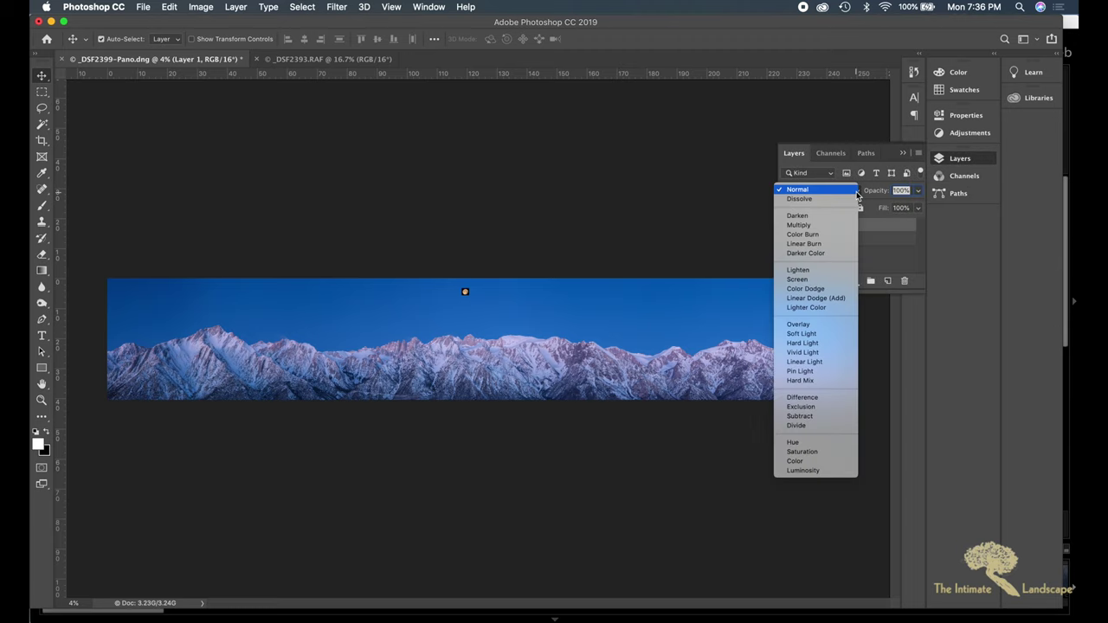
left_click(857, 193)
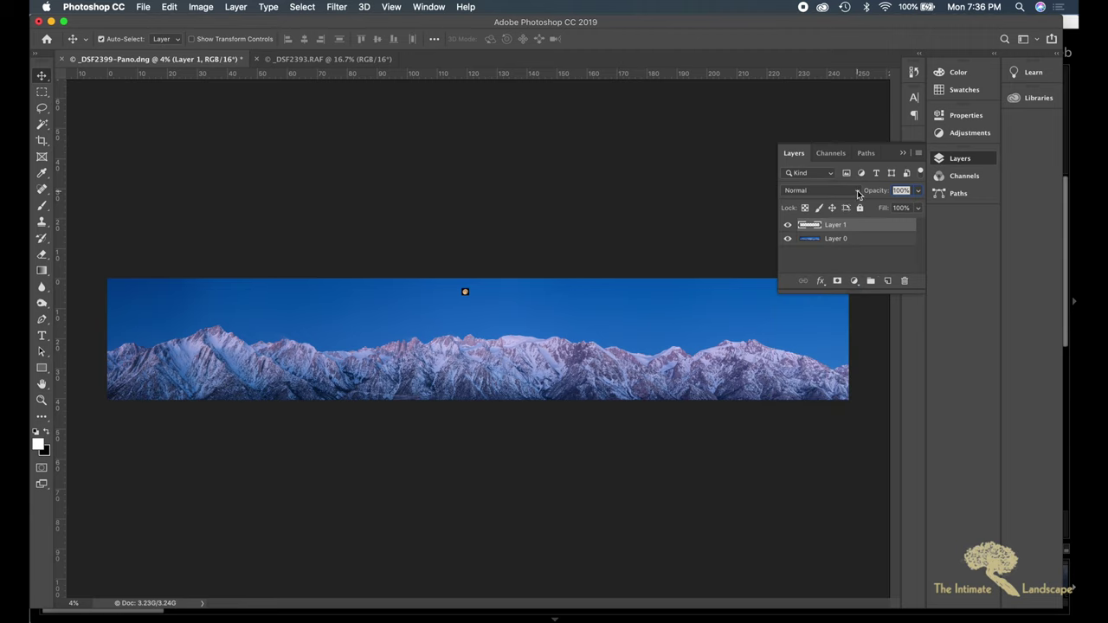
left_click(858, 194)
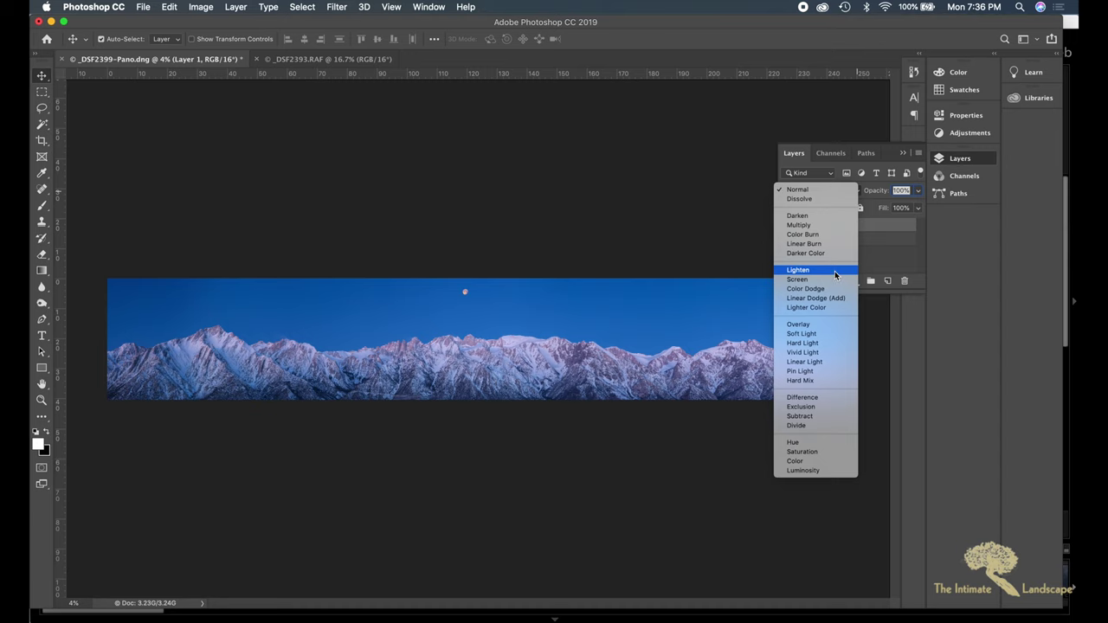
left_click(658, 194)
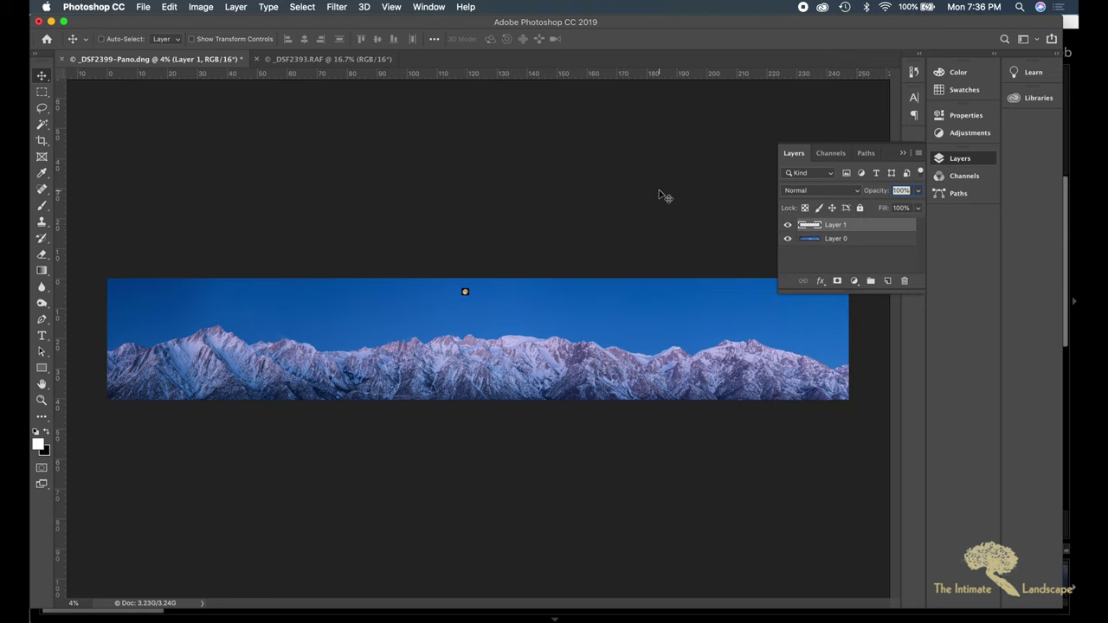
key("super+plus")
key("super+plus")
key("super+plus")
key("super+plus")
key("super+plus")
key("super+plus")
key("super+plus")
key("super+plus")
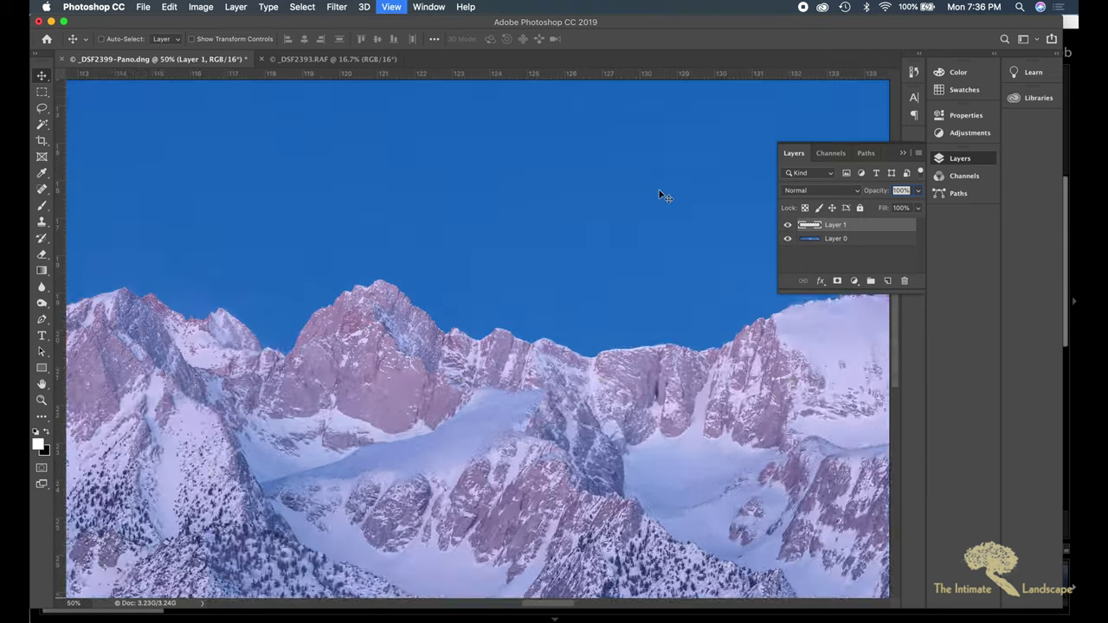
scroll(658, 194, "up", 10)
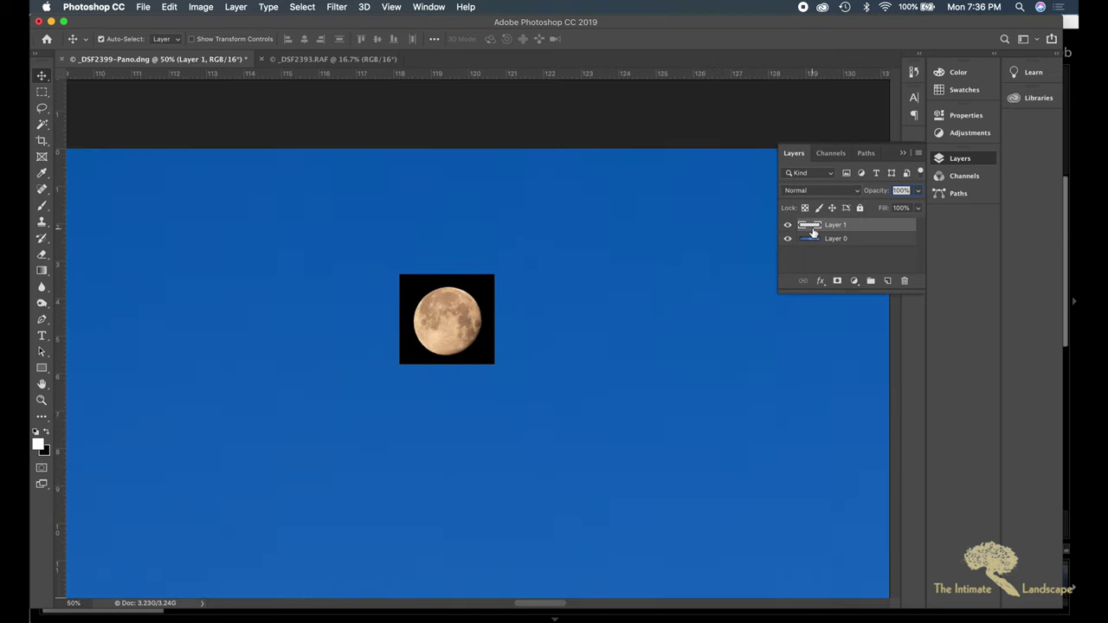
left_click(857, 191)
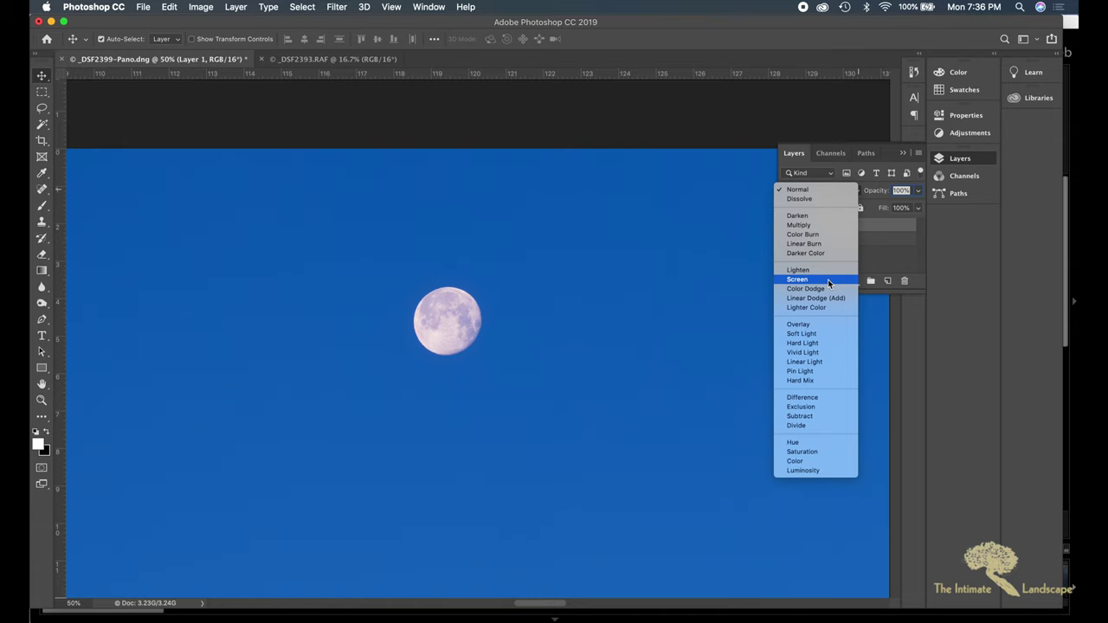
left_click(828, 278)
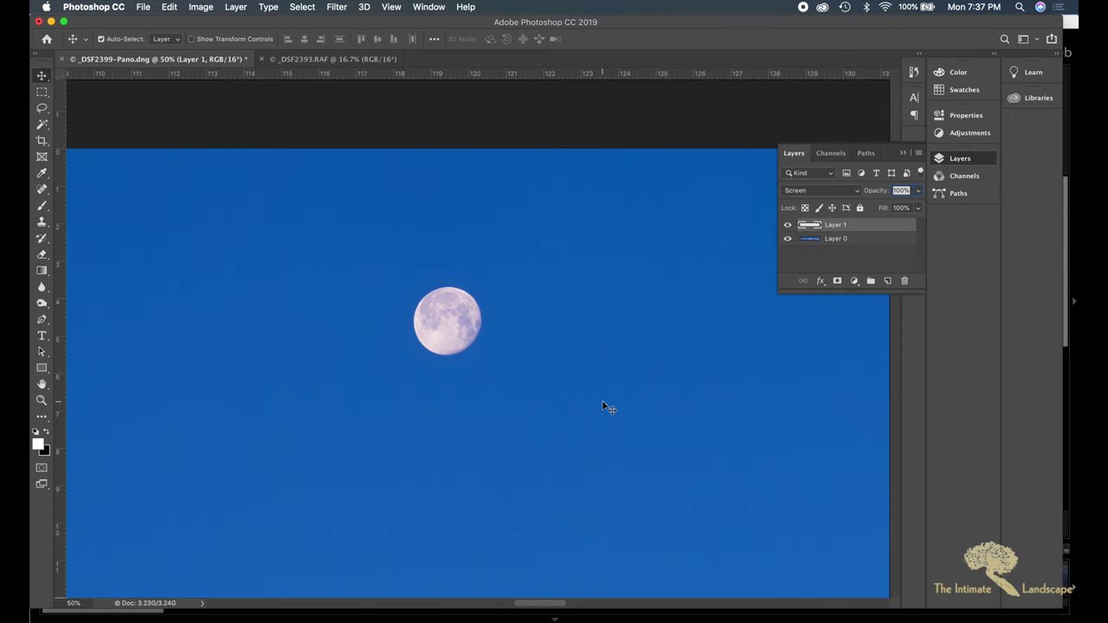
key("super+0")
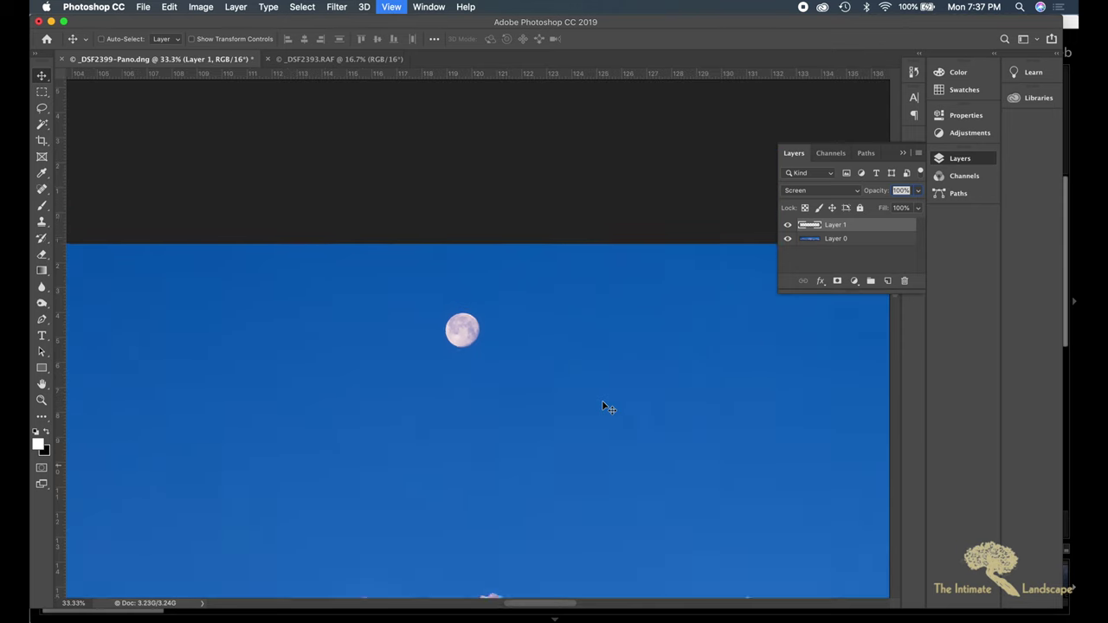
Zoom out to 4% to see the whole panorama and close the Layers panel.
key("super+minus")
key("super+minus")
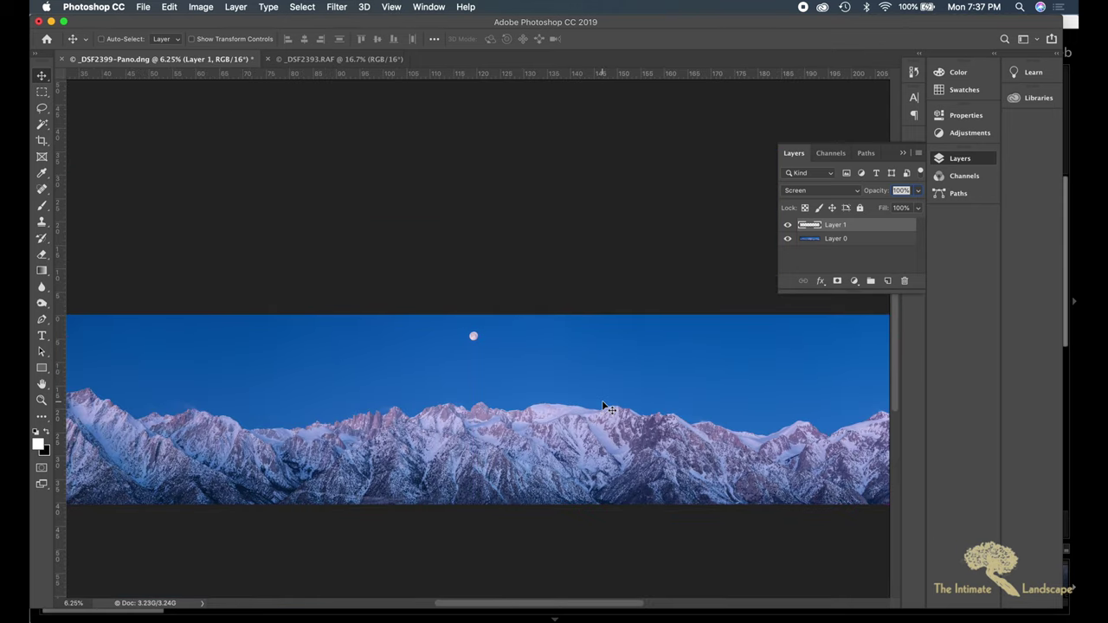
key("super+minus")
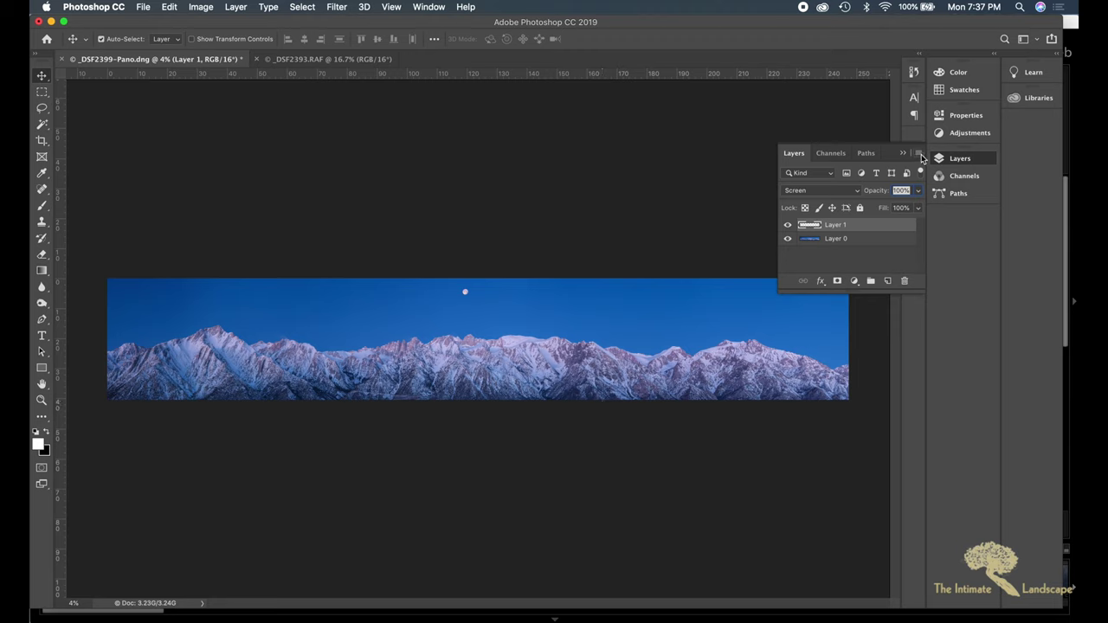
left_click(904, 155)
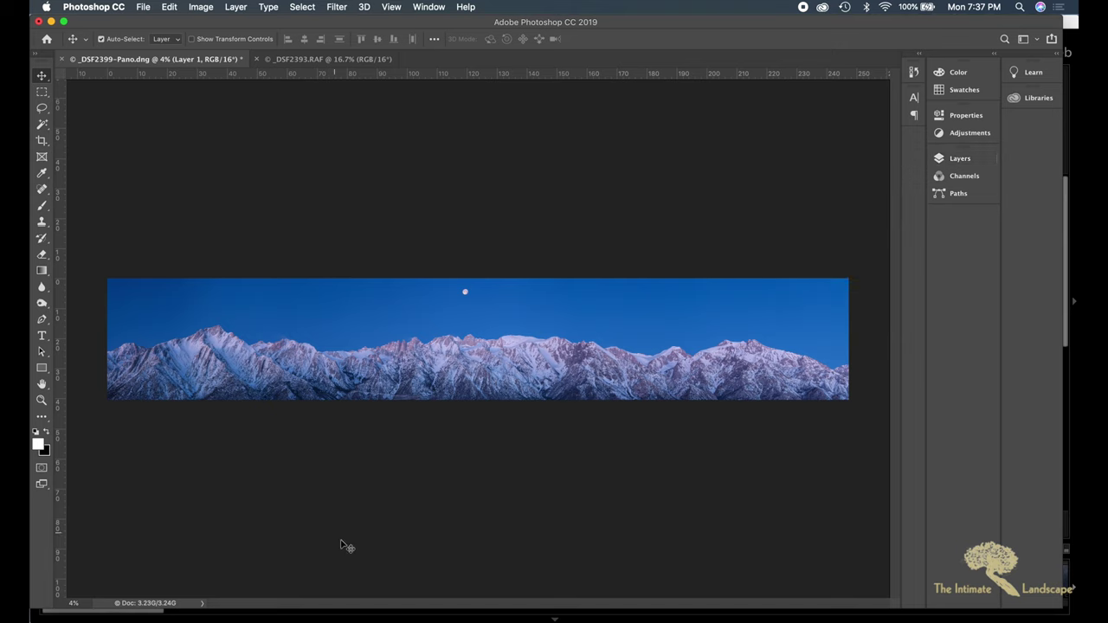
Browse the middle row collection in Grid view, then the bottom row's 16 photos, and return to Photoshop.
left_click(400, 616)
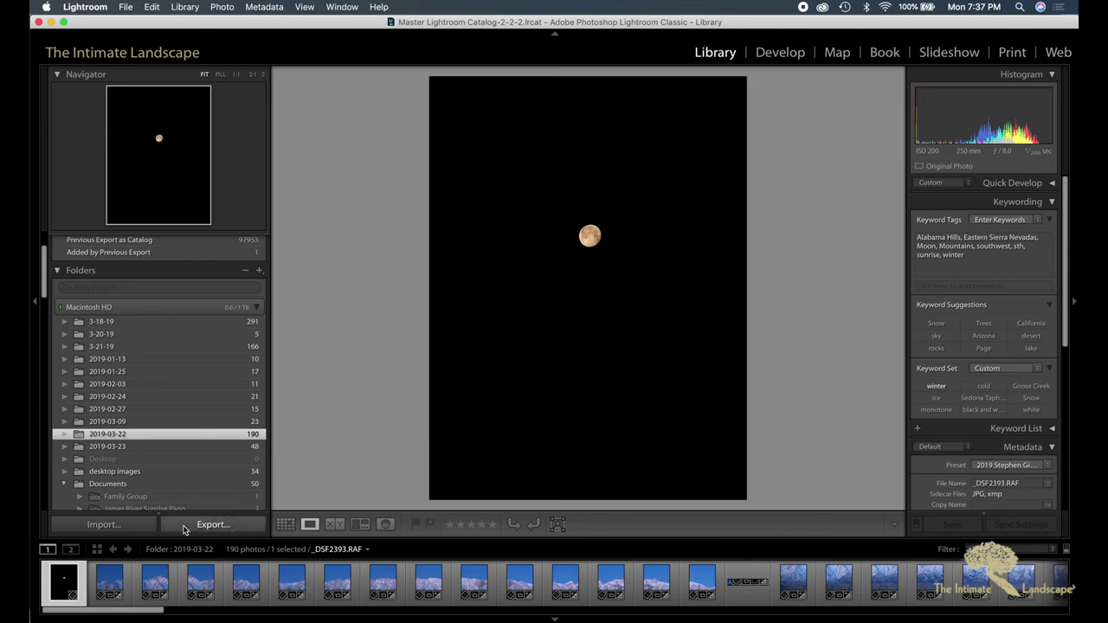
scroll(160, 437, "down", 2)
scroll(160, 432, "down", 10)
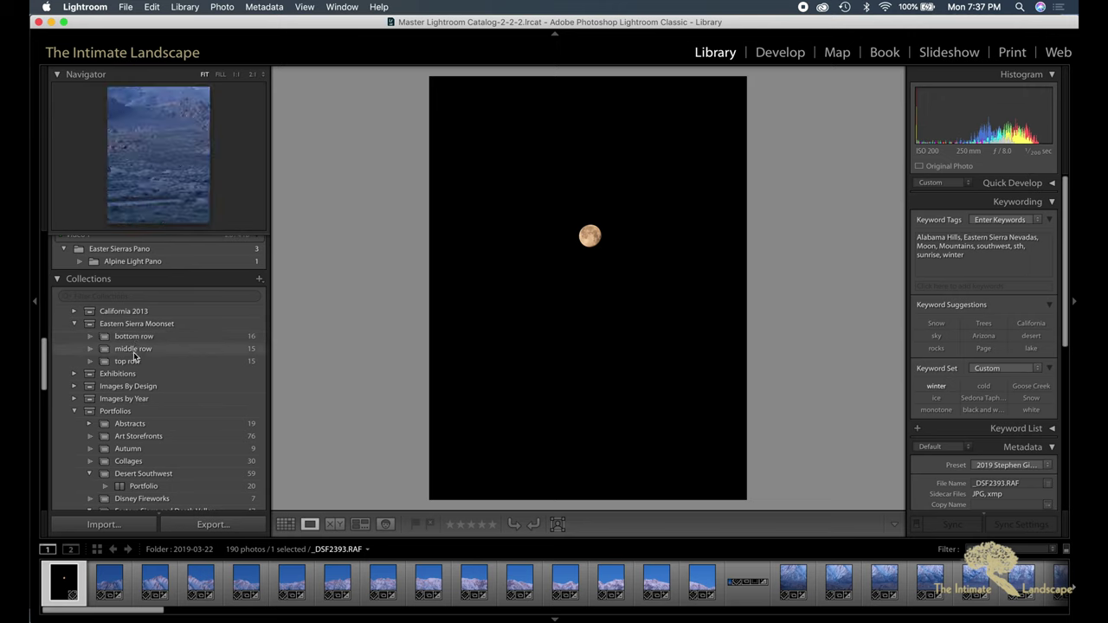
left_click(134, 350)
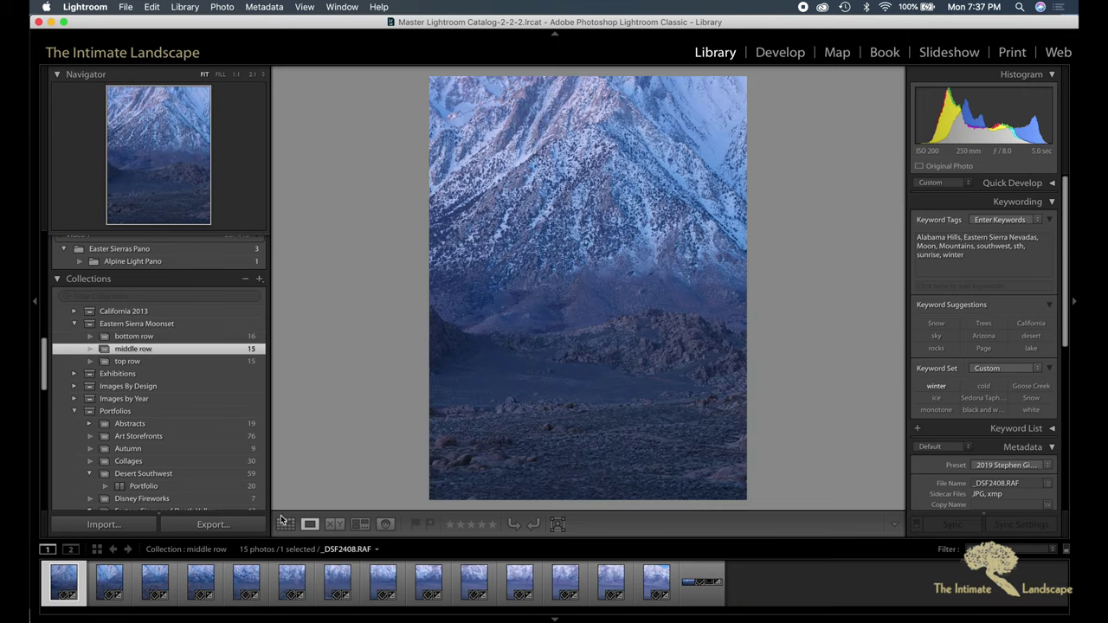
left_click(286, 525)
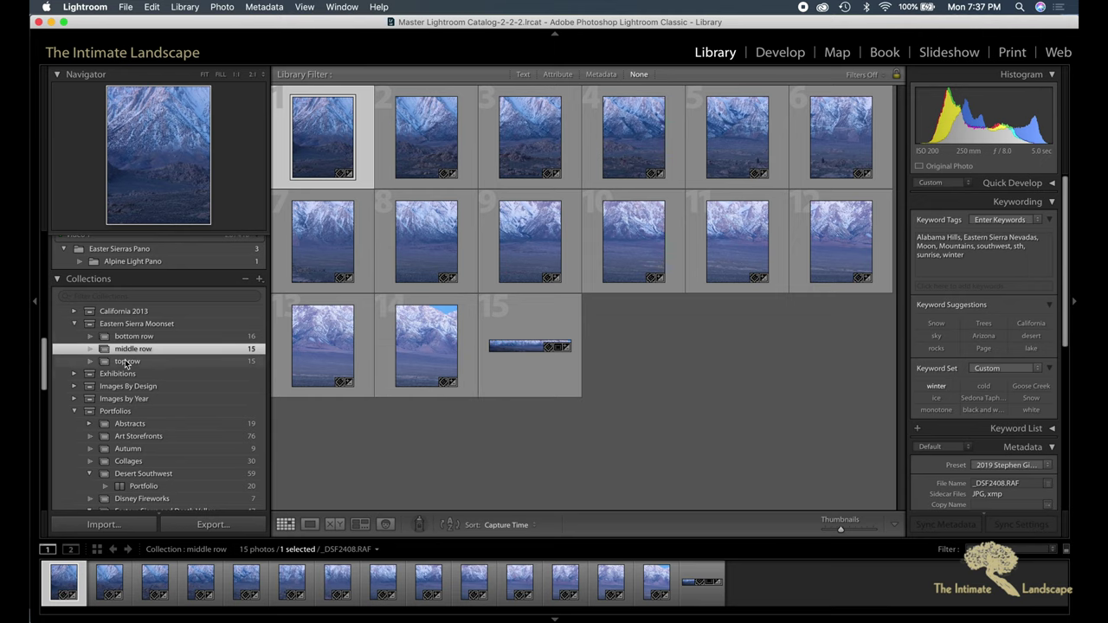
left_click(139, 337)
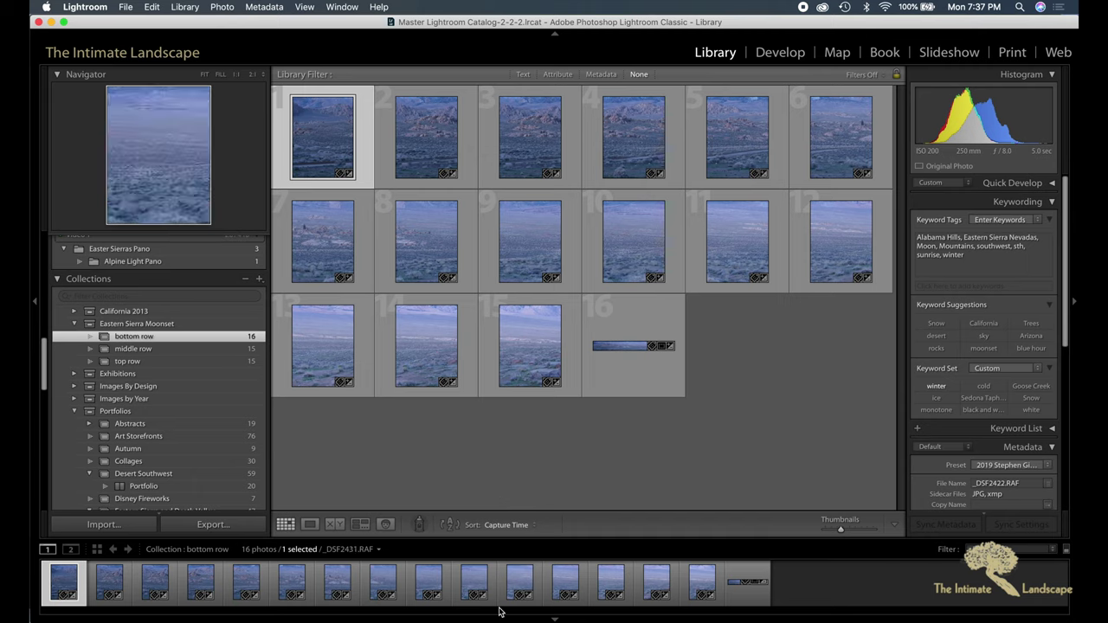
left_click(417, 617)
left_click(169, 7)
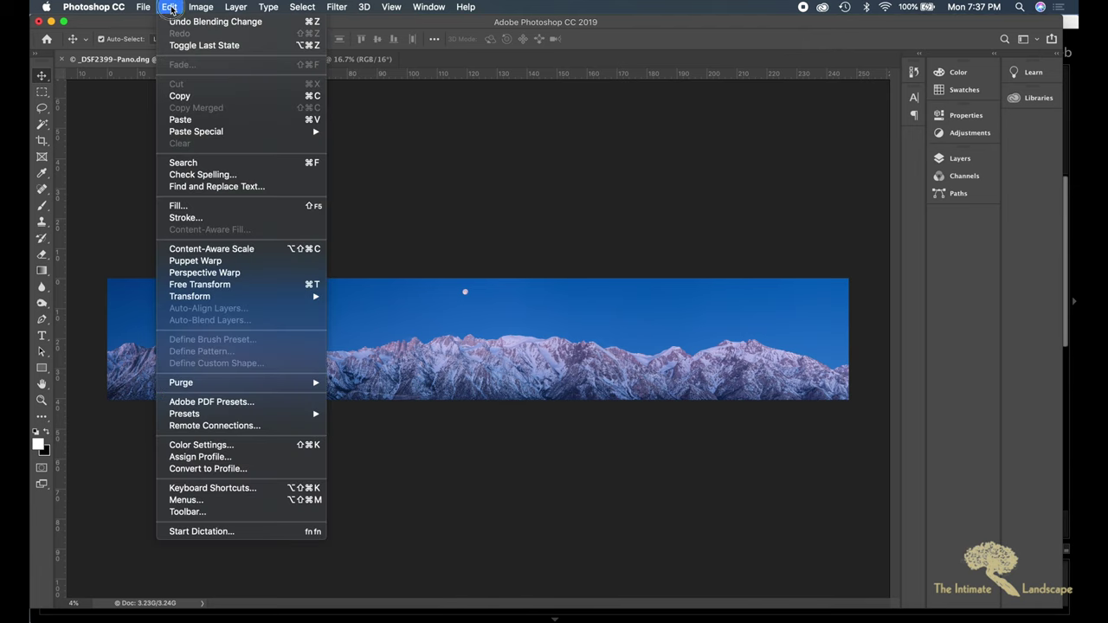
mouse_move(143, 7)
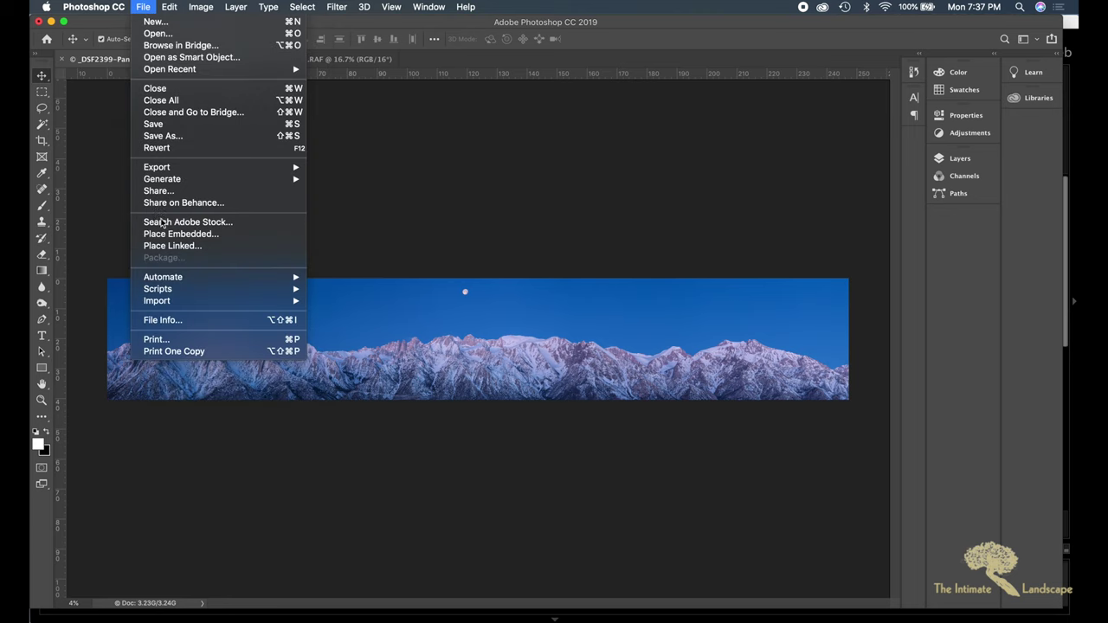
mouse_move(192, 277)
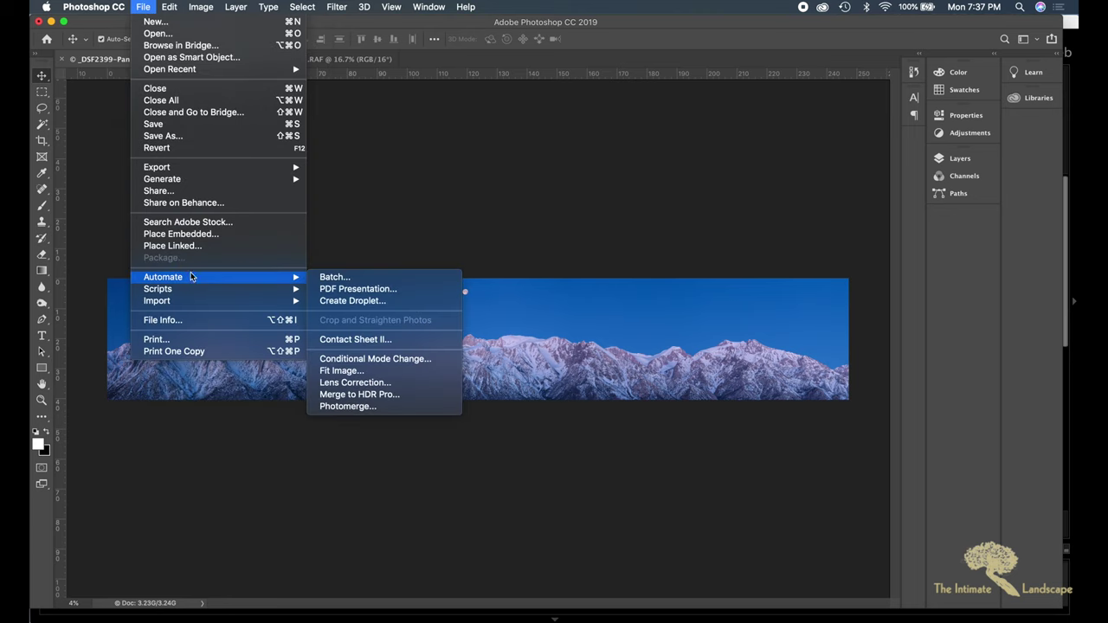
left_click(352, 409)
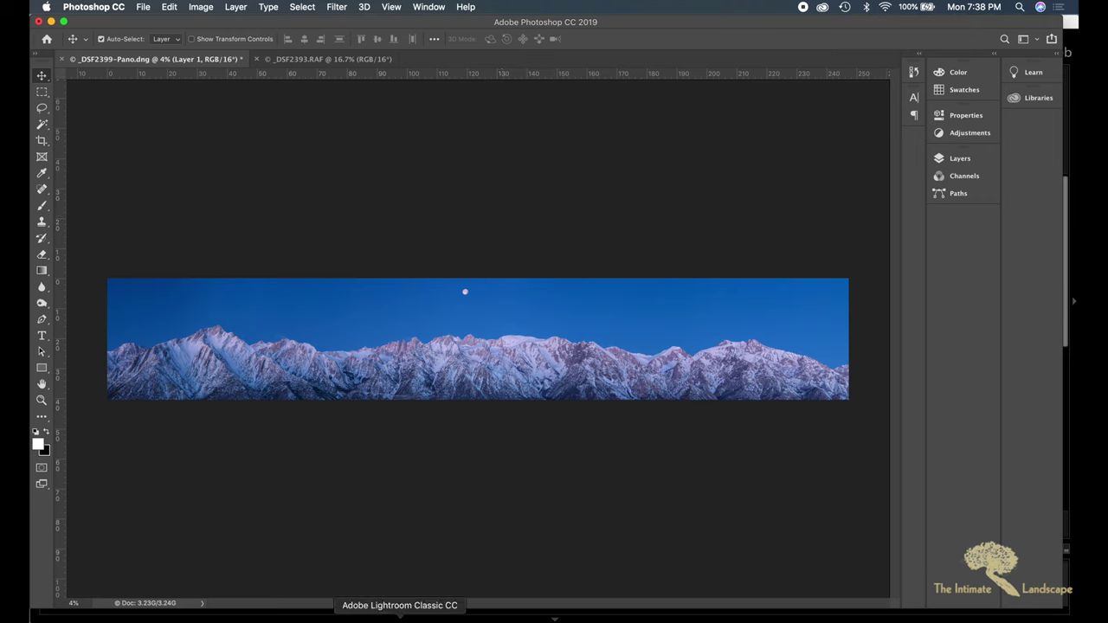
In the top row collection, view the stitched panorama large, then return to the grid.
left_click(402, 618)
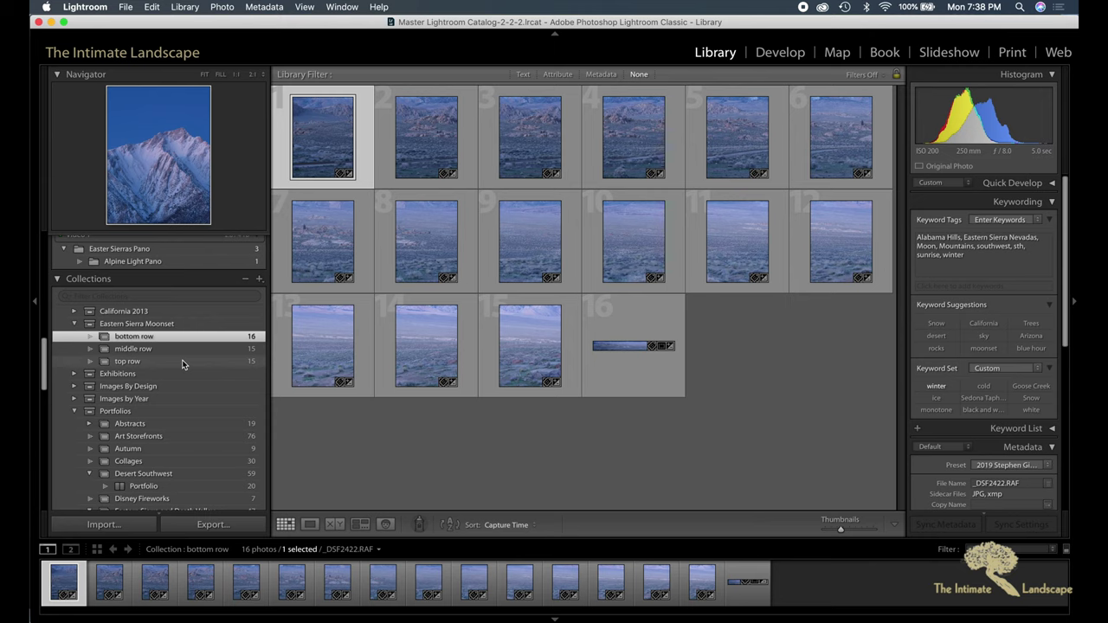
left_click(138, 364)
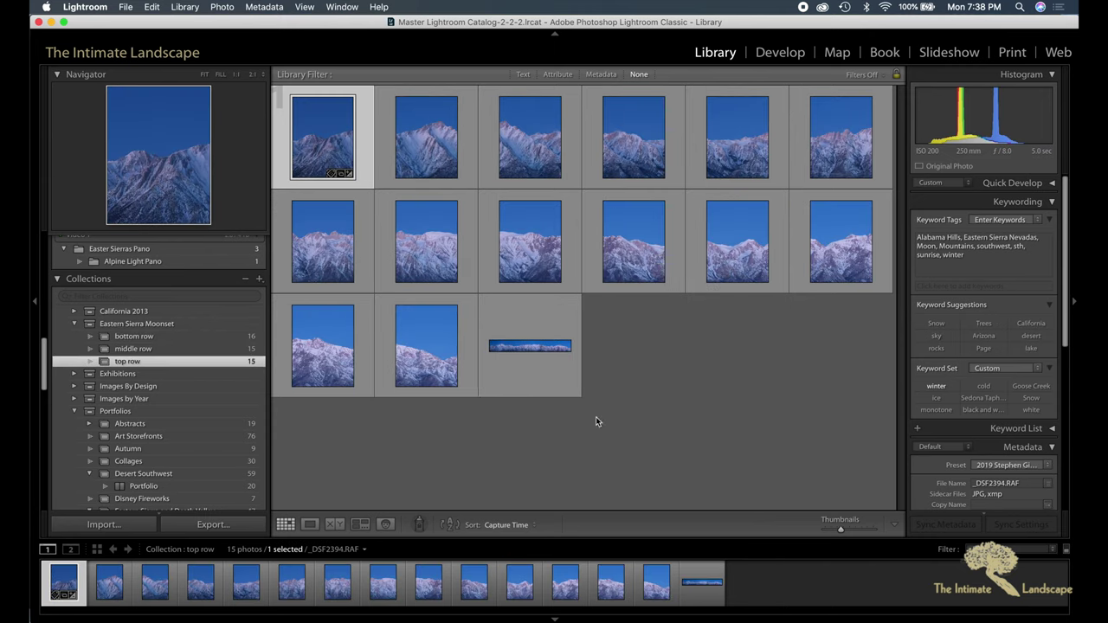
left_click(536, 348)
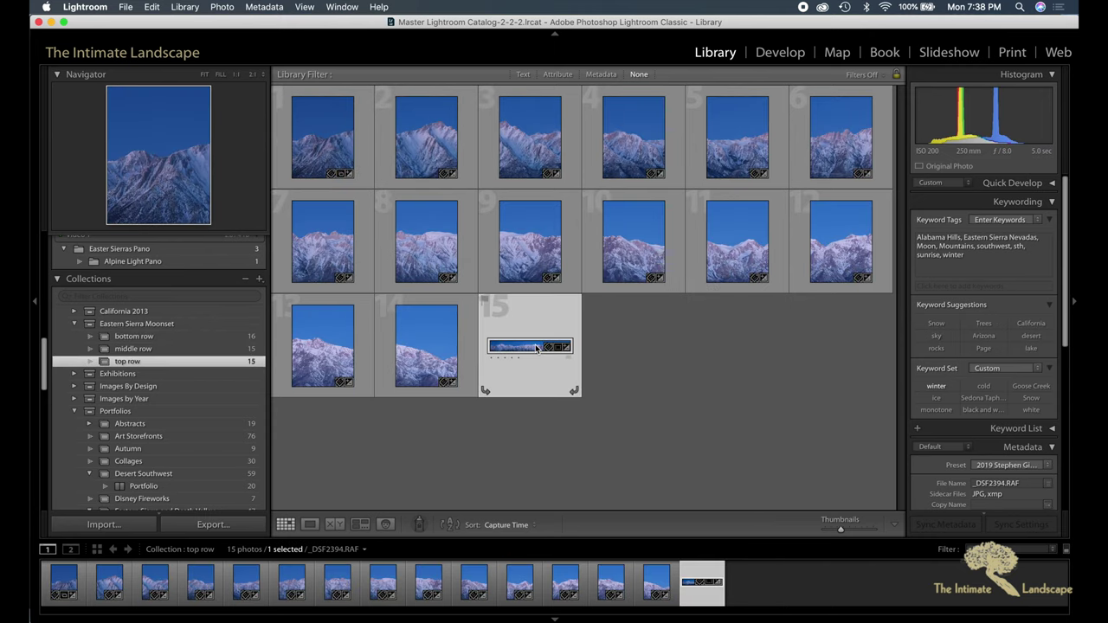
left_click(309, 525)
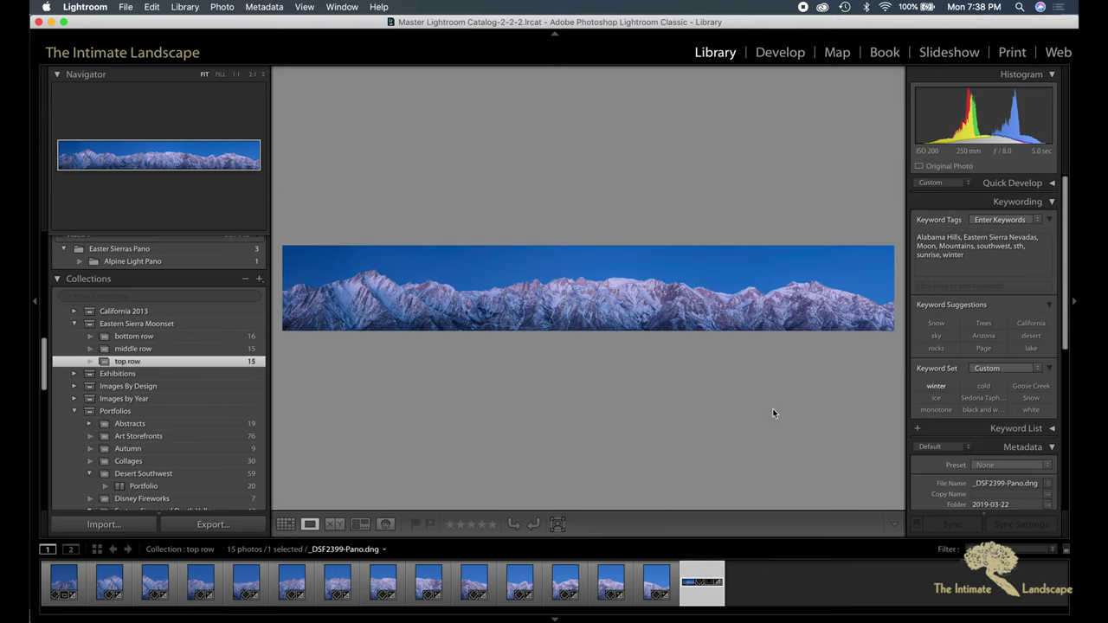
left_click(284, 525)
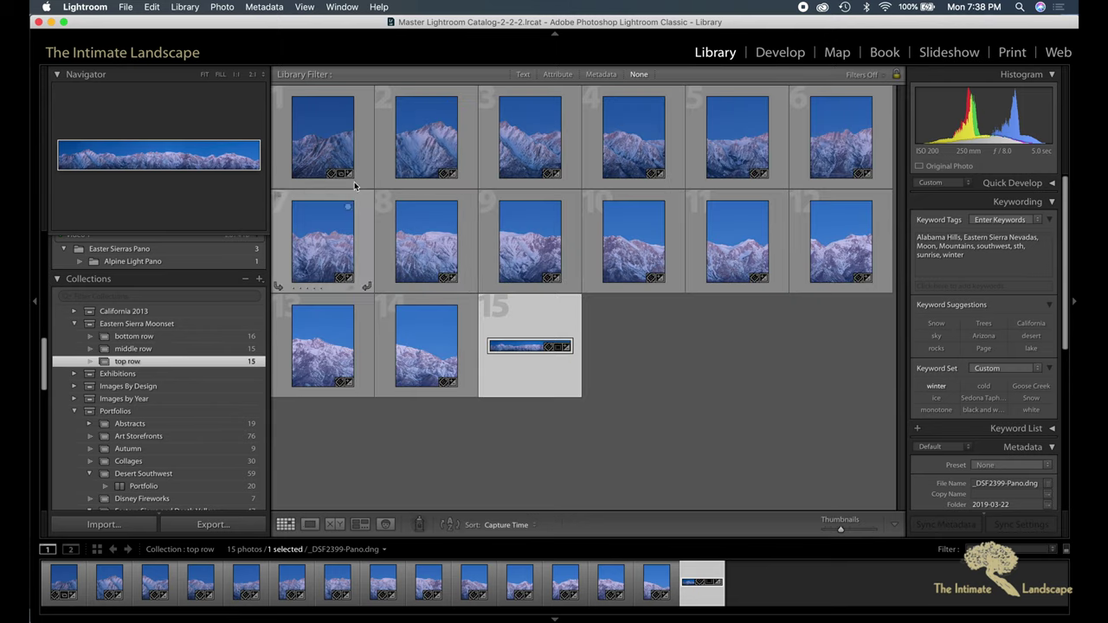
Check the first source frame's details, then open _DSF2399-Pano.dng in the Develop module.
left_click(355, 186)
scroll(968, 351, "down", 3)
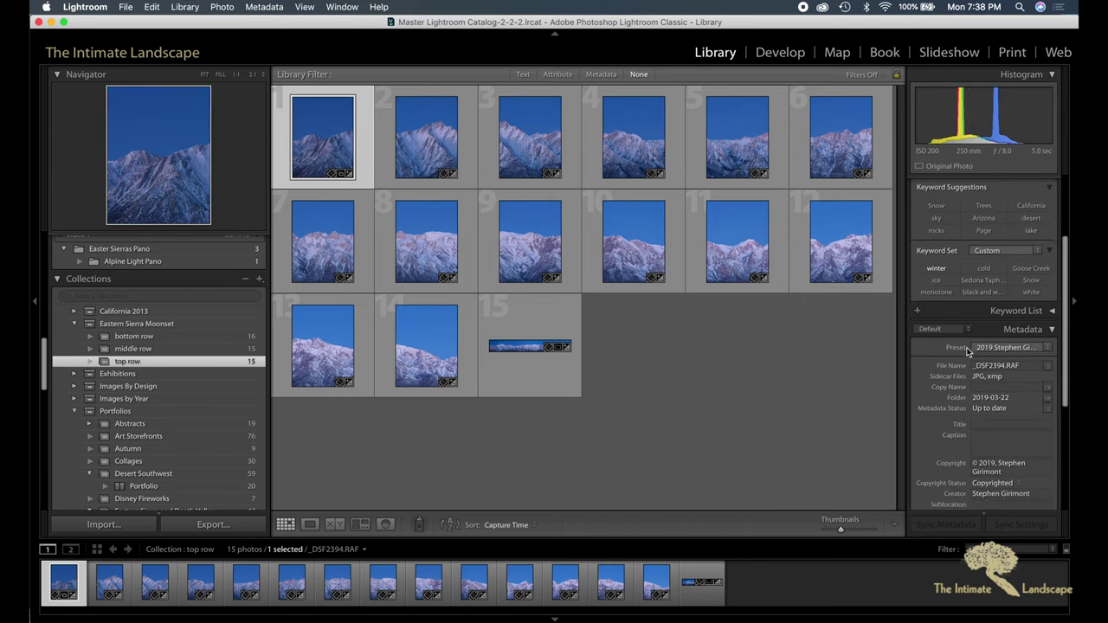
scroll(968, 351, "down", 8)
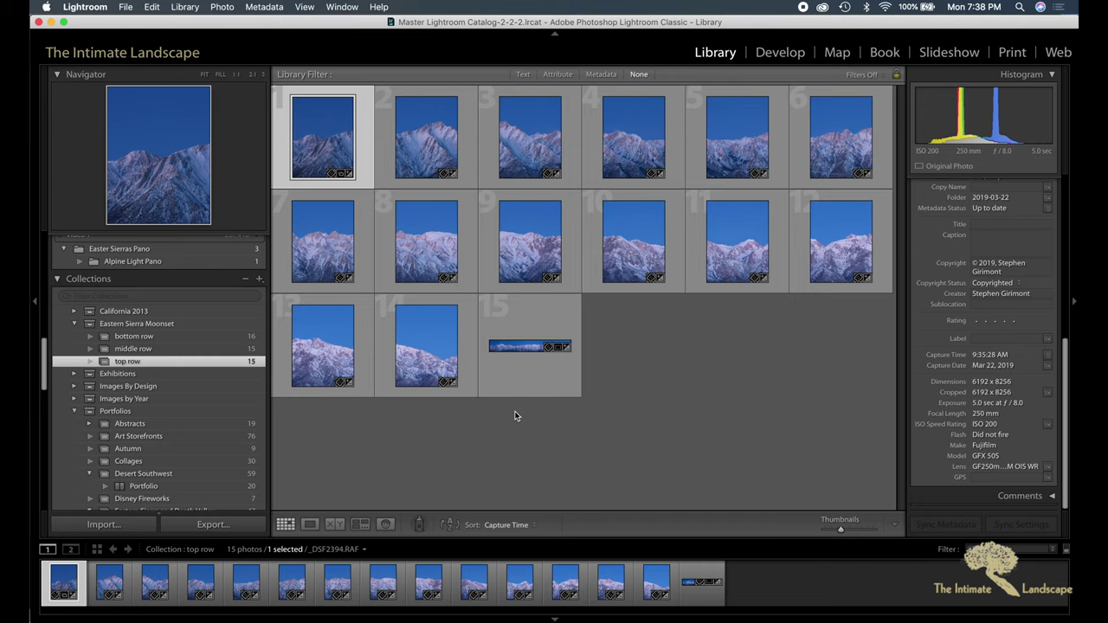
left_click(518, 363)
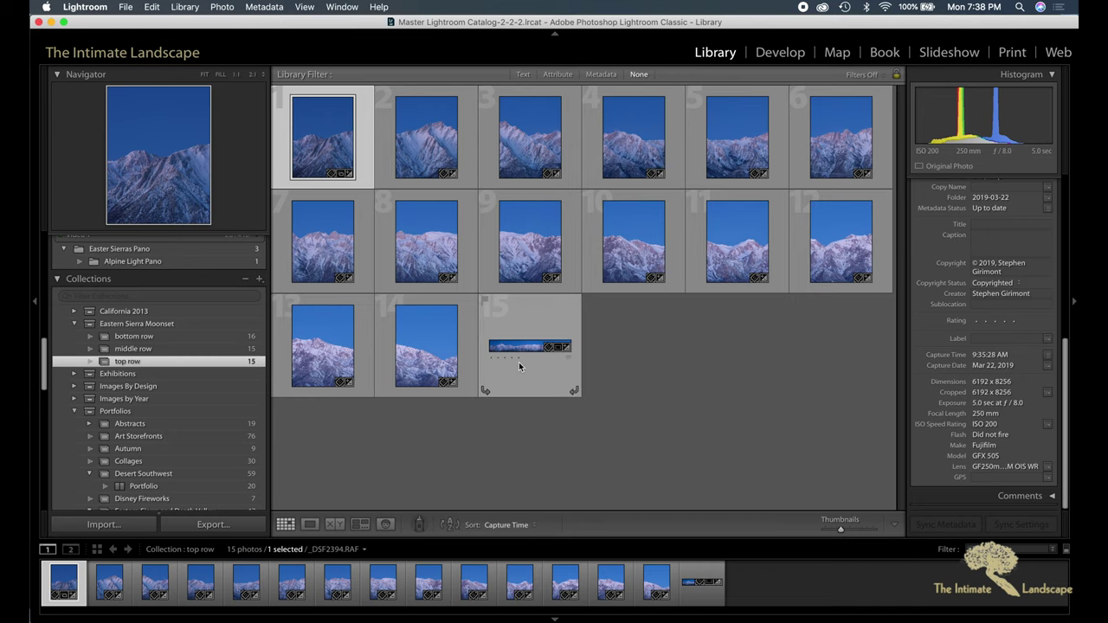
left_click(310, 525)
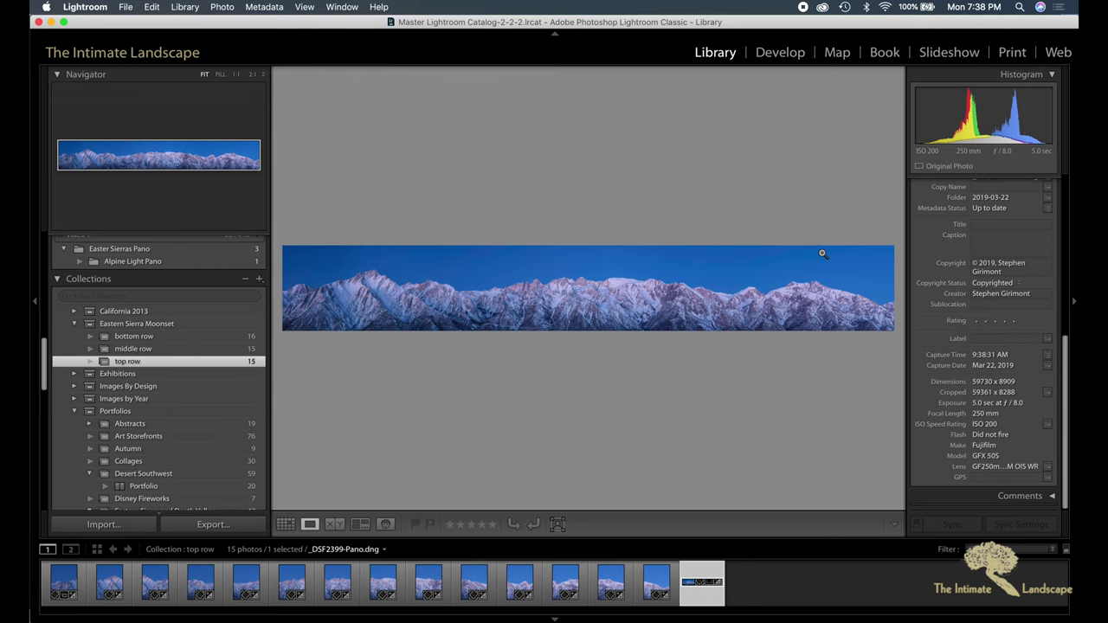
left_click(777, 53)
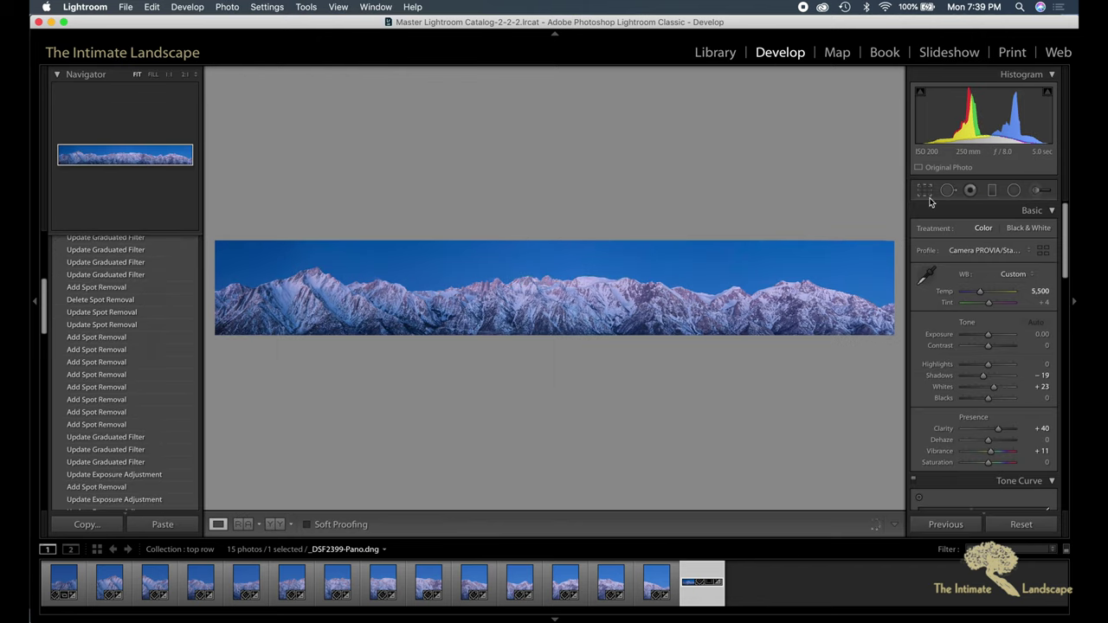
left_click(992, 192)
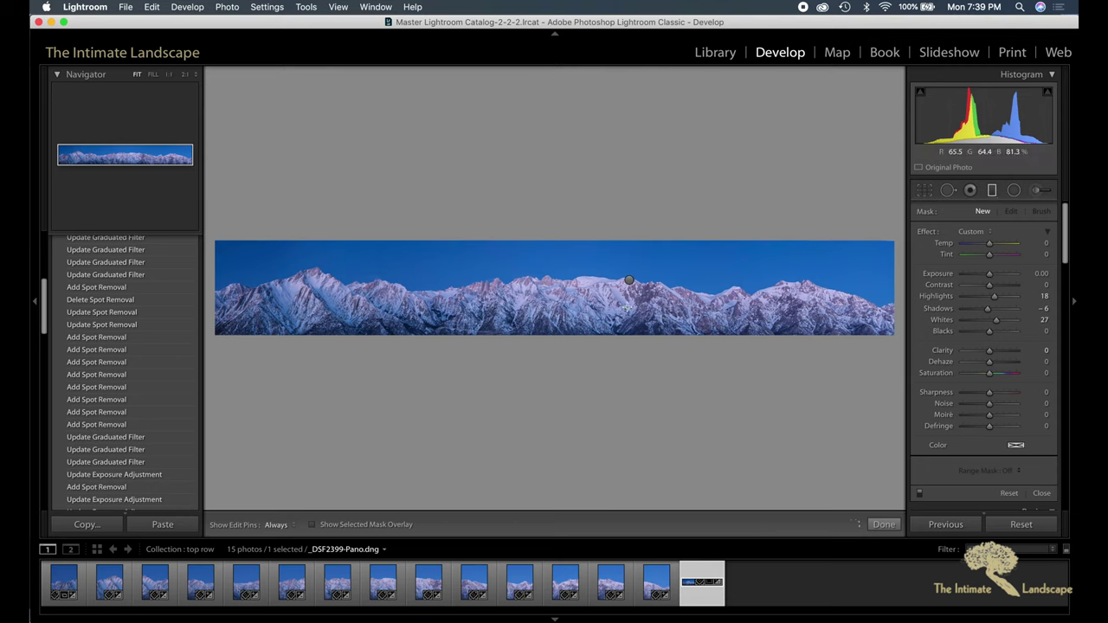
mouse_move(630, 280)
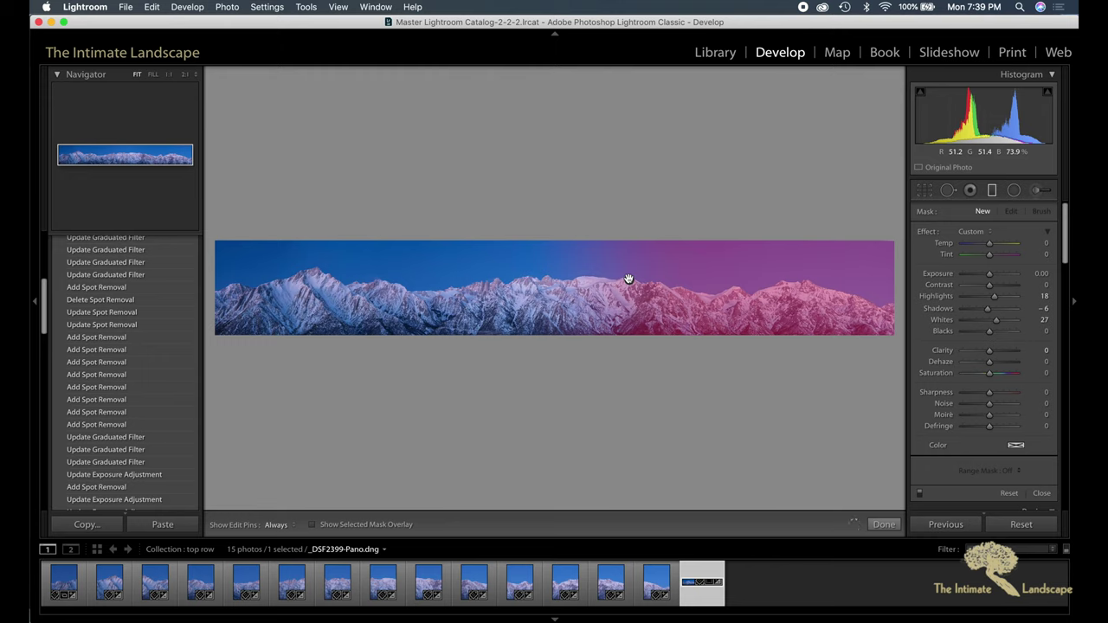
left_click(629, 279)
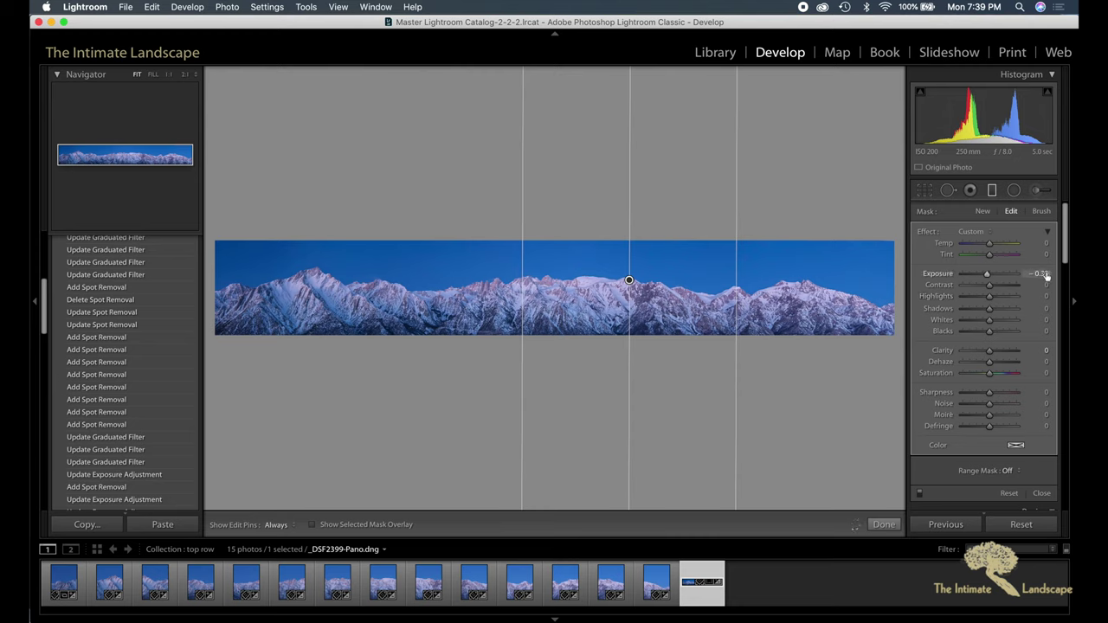
left_click(992, 189)
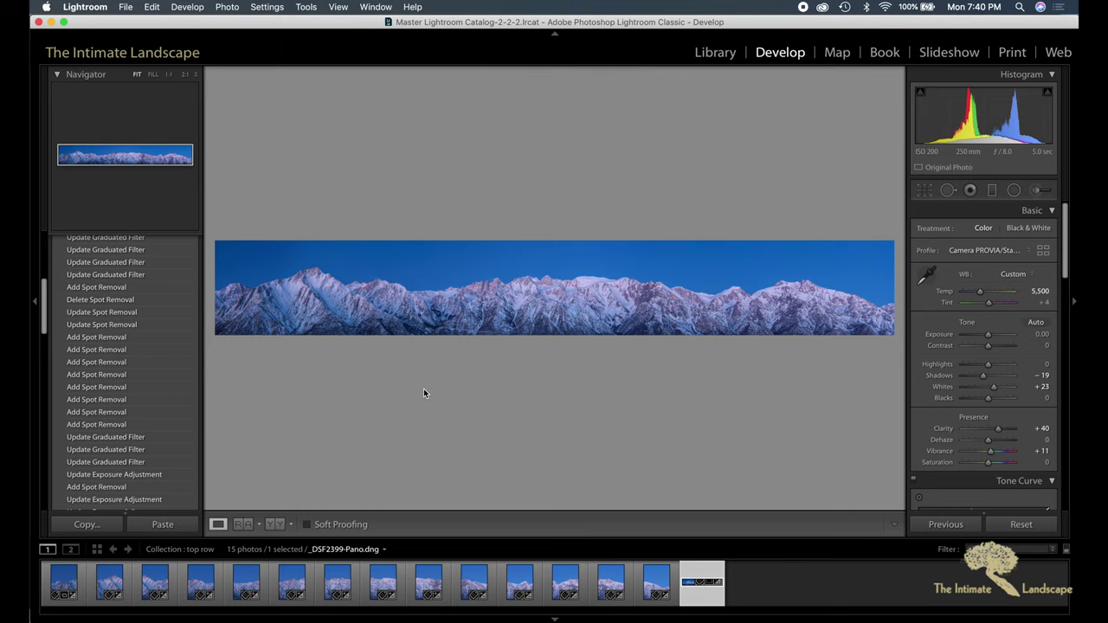
left_click(426, 618)
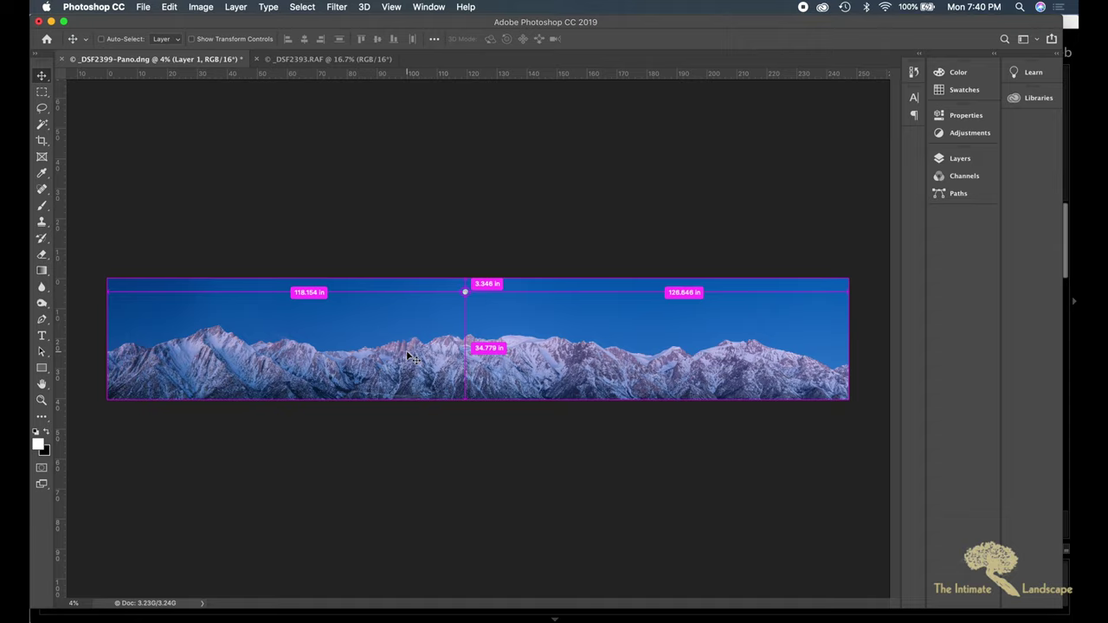
Zoom the panorama to 100% and scan across the summit ridges.
key("super+plus")
key("super+plus")
key("super+plus")
key("super+plus")
key("super+plus")
key("super+plus")
key("super+plus")
key("super+plus")
key("super+plus")
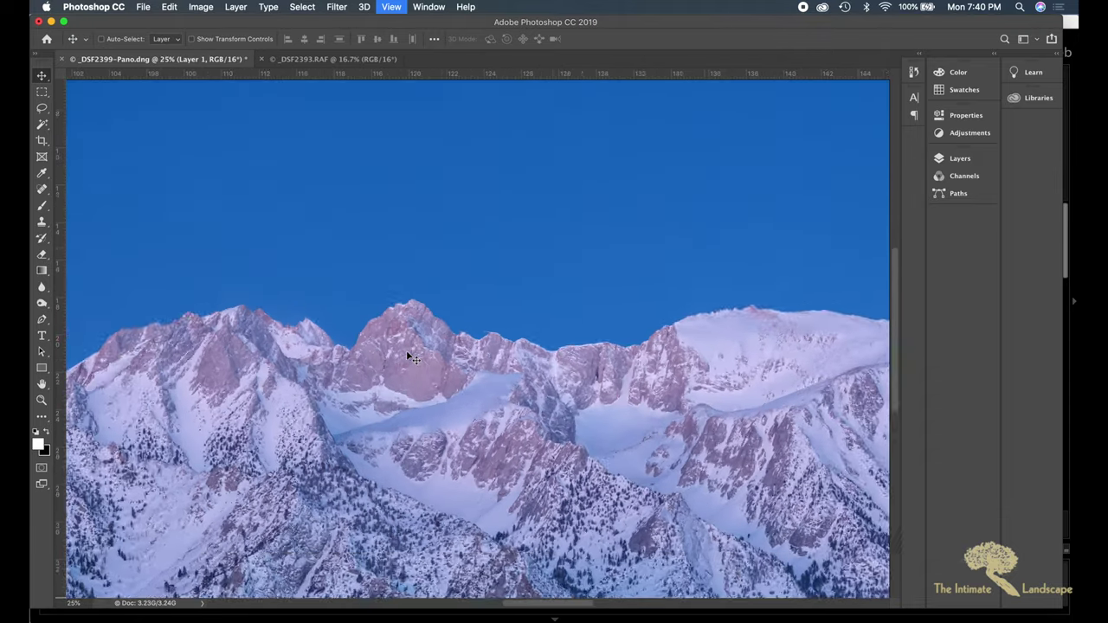
key("super+plus")
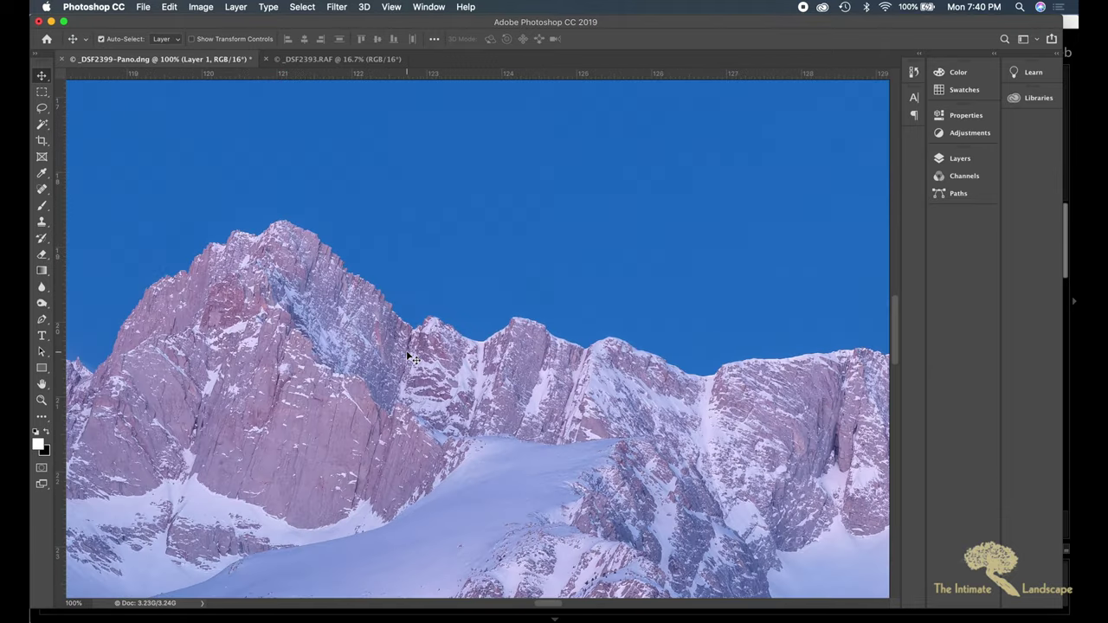
scroll(379, 381, "down", 15)
scroll(379, 381, "left", 5)
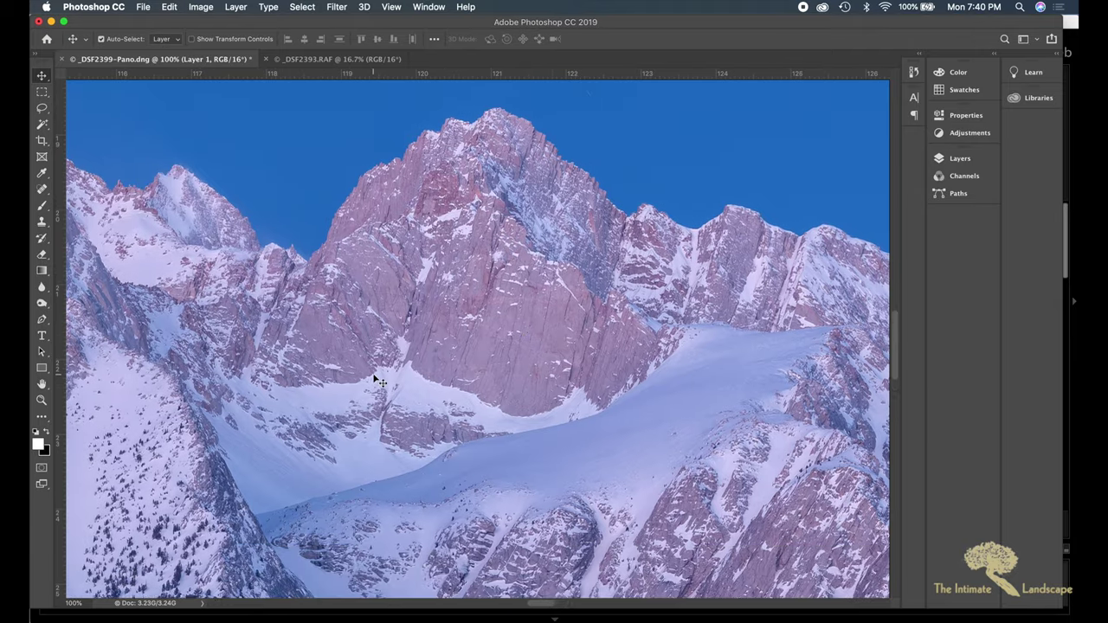
scroll(378, 381, "down", 8)
scroll(378, 381, "left", 2)
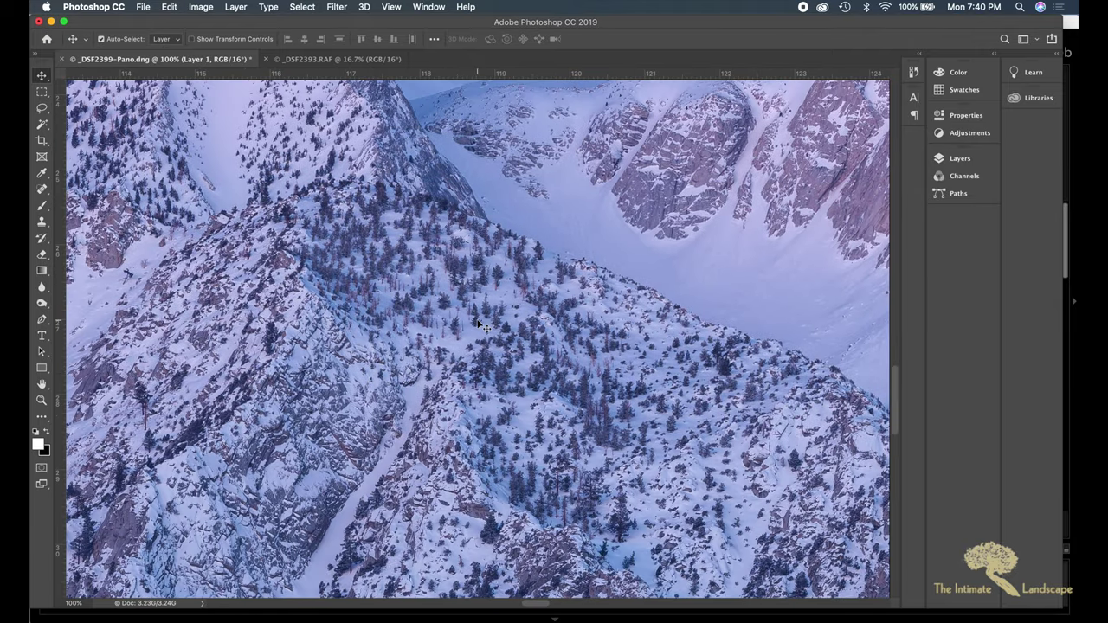
scroll(482, 326, "left", 20)
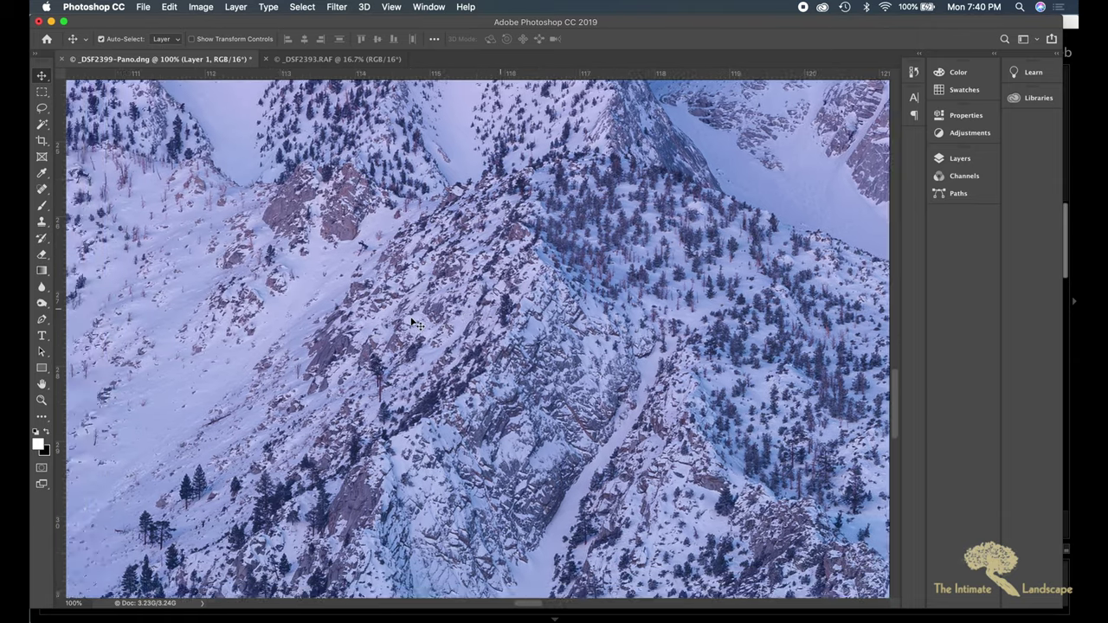
scroll(413, 324, "down", 5)
scroll(413, 324, "right", 3)
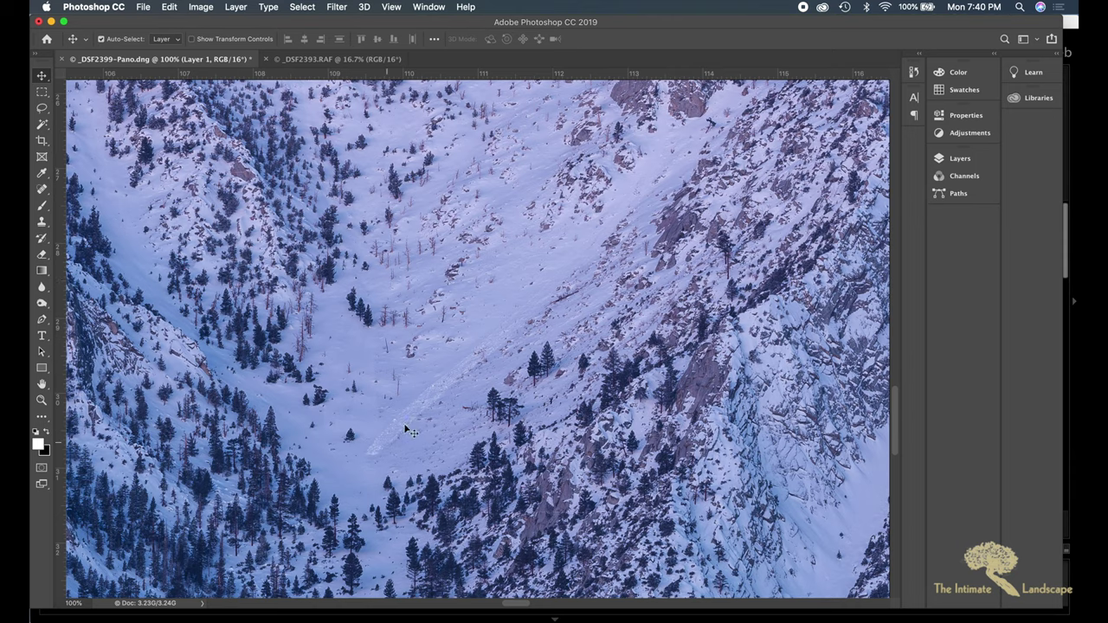
scroll(342, 365, "up", 15)
scroll(342, 364, "left", 6)
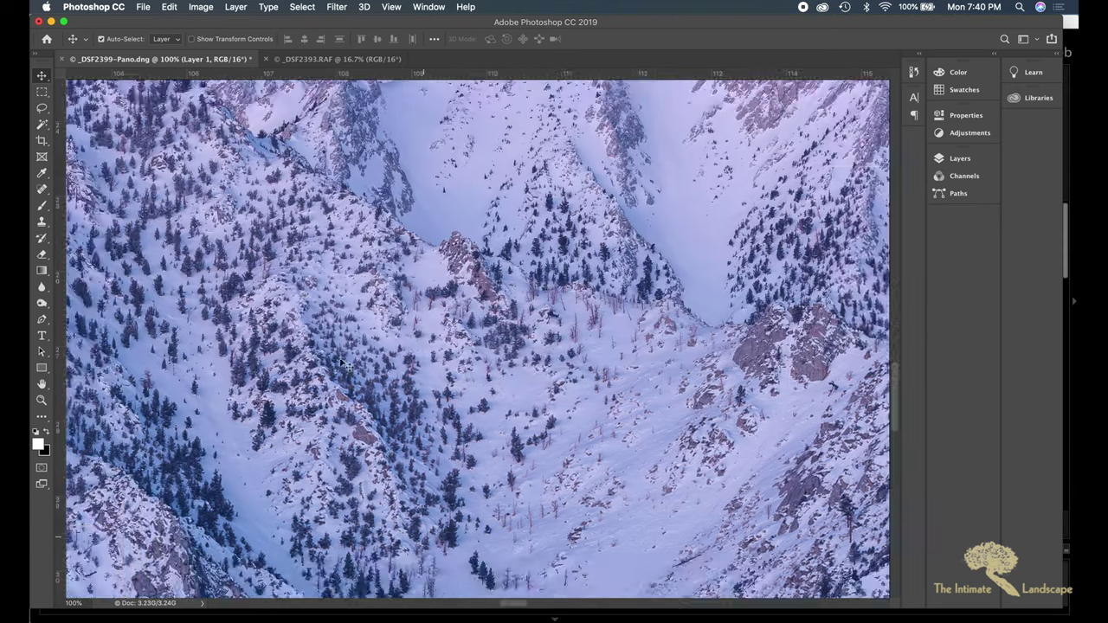
scroll(342, 364, "left", 6)
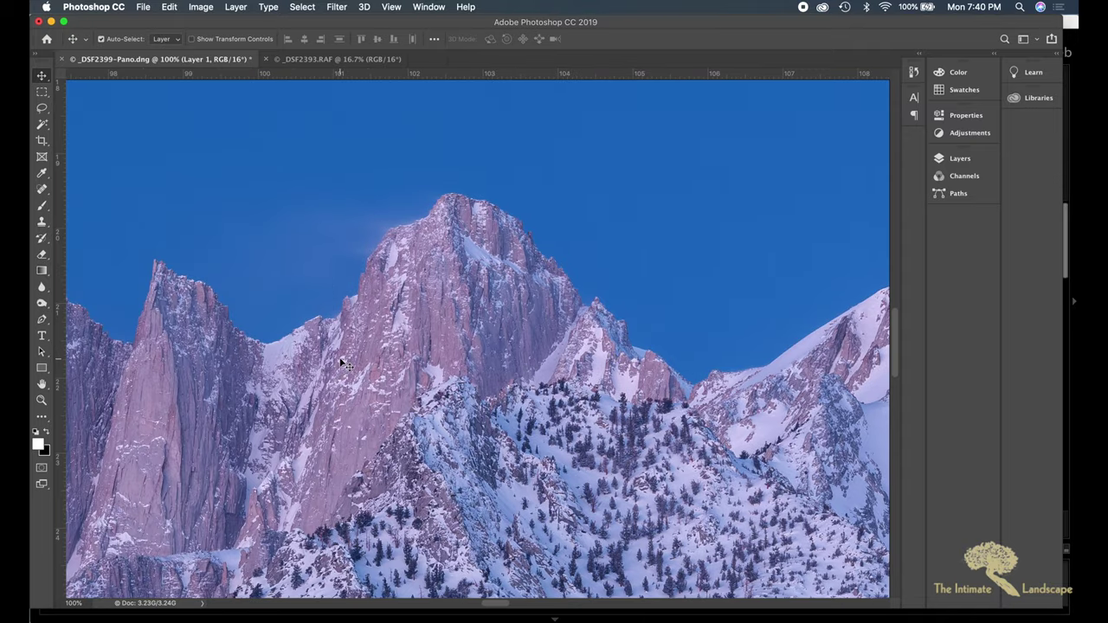
scroll(342, 361, "down", 1)
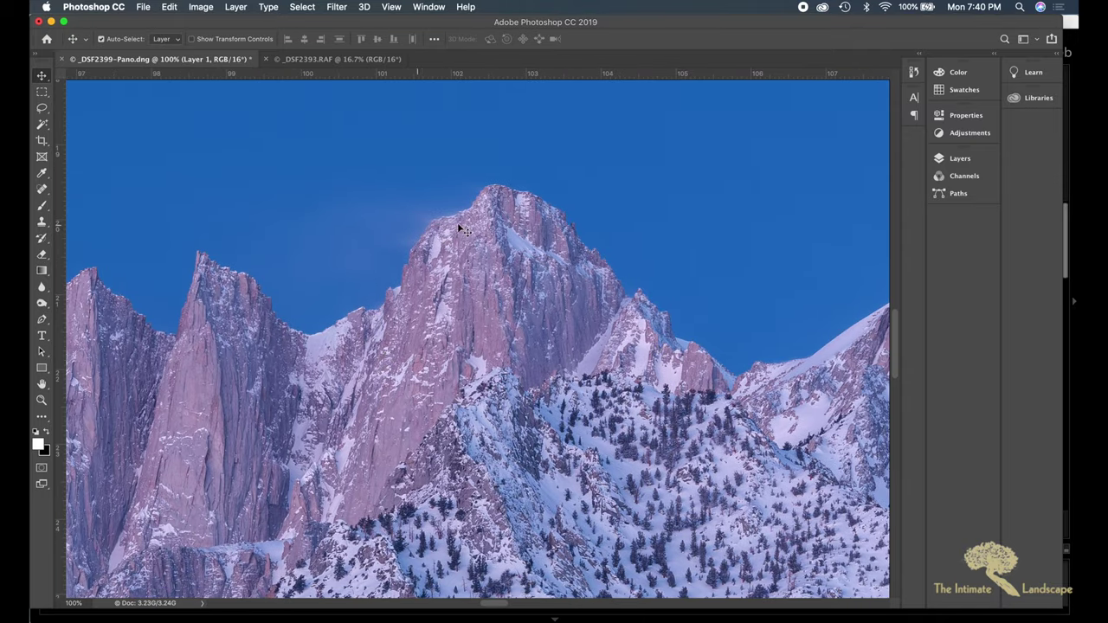
Pan left along the sky edge, then zoom out to show the whole panorama.
scroll(388, 273, "left", 20)
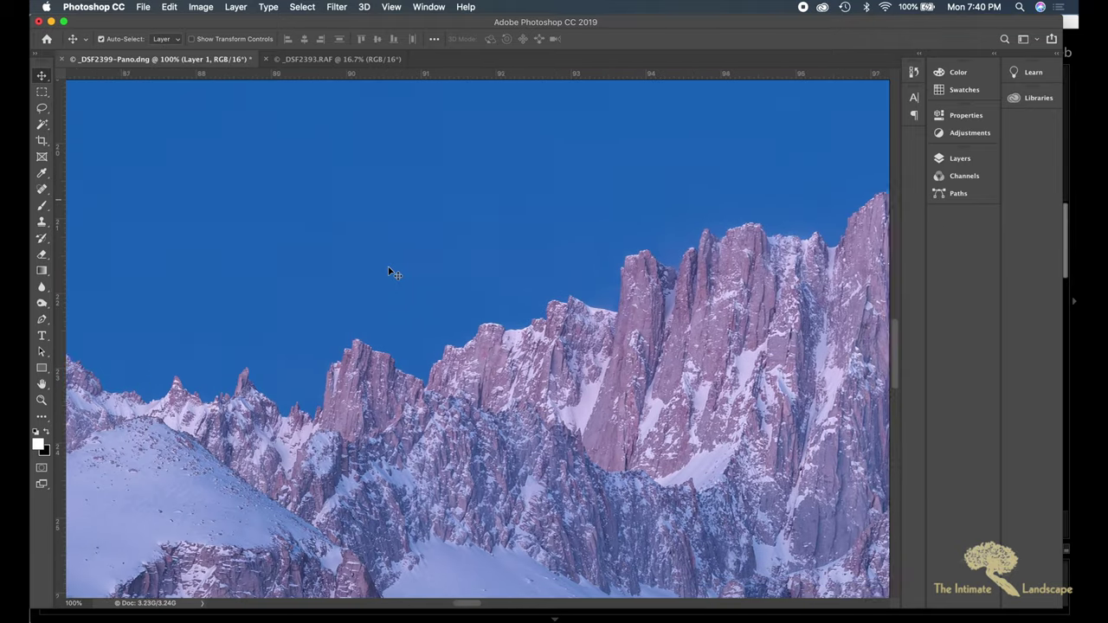
scroll(389, 273, "down", 4)
scroll(388, 273, "left", 12)
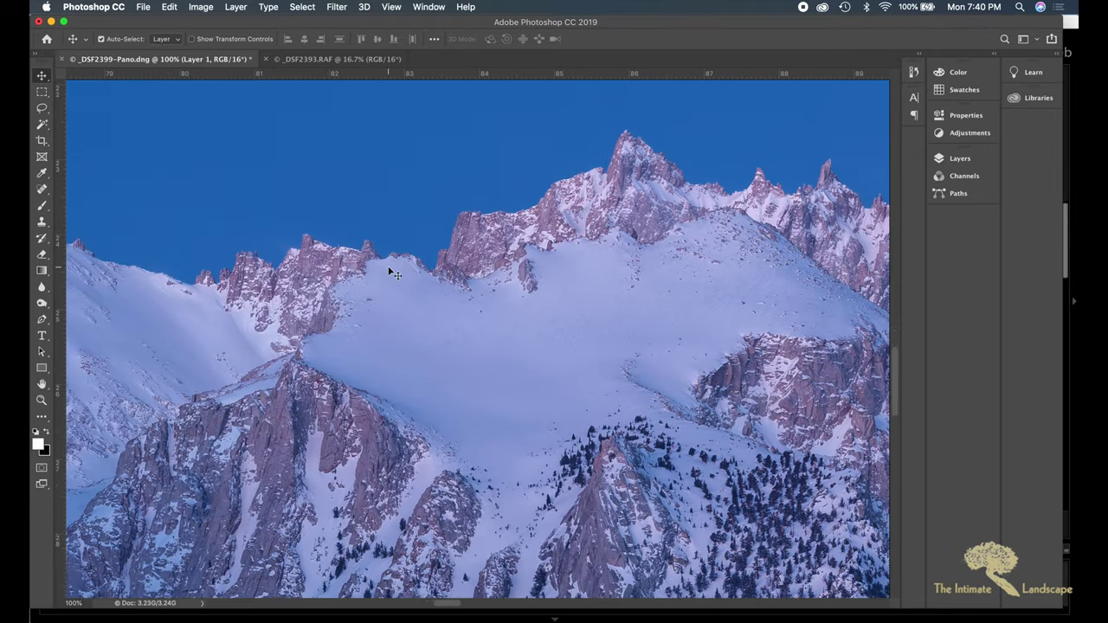
scroll(389, 272, "left", 12)
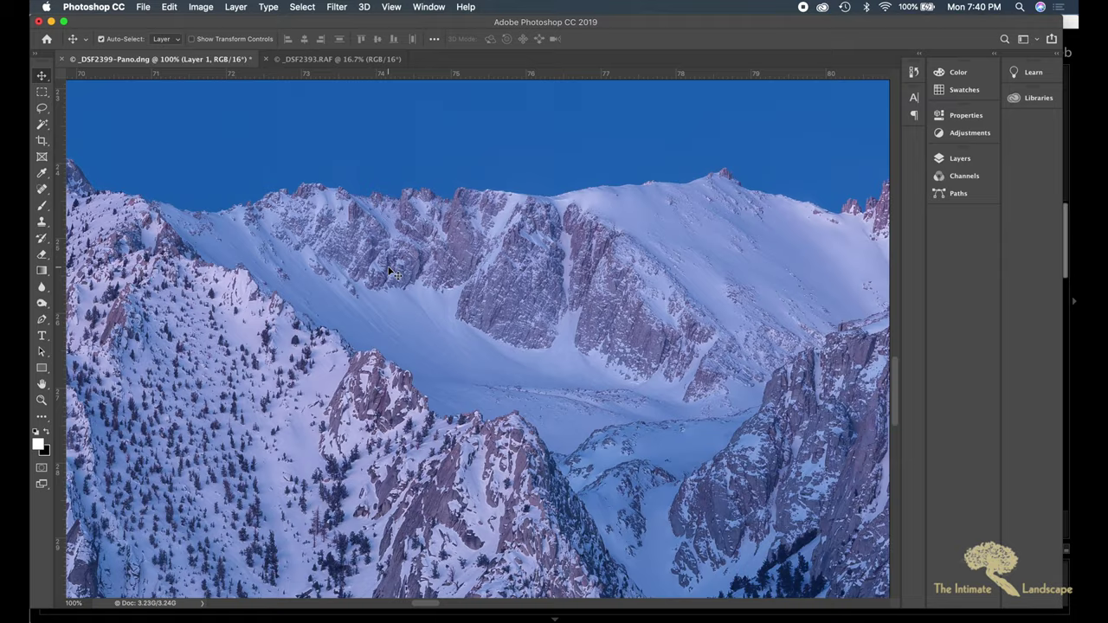
scroll(389, 273, "left", 10)
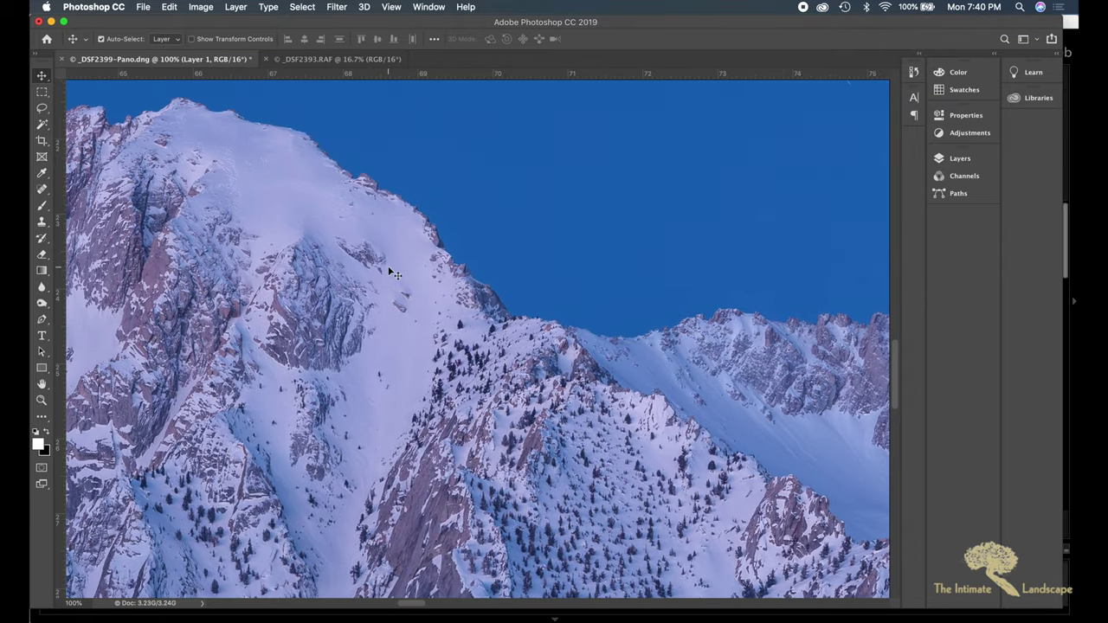
scroll(389, 273, "left", 10)
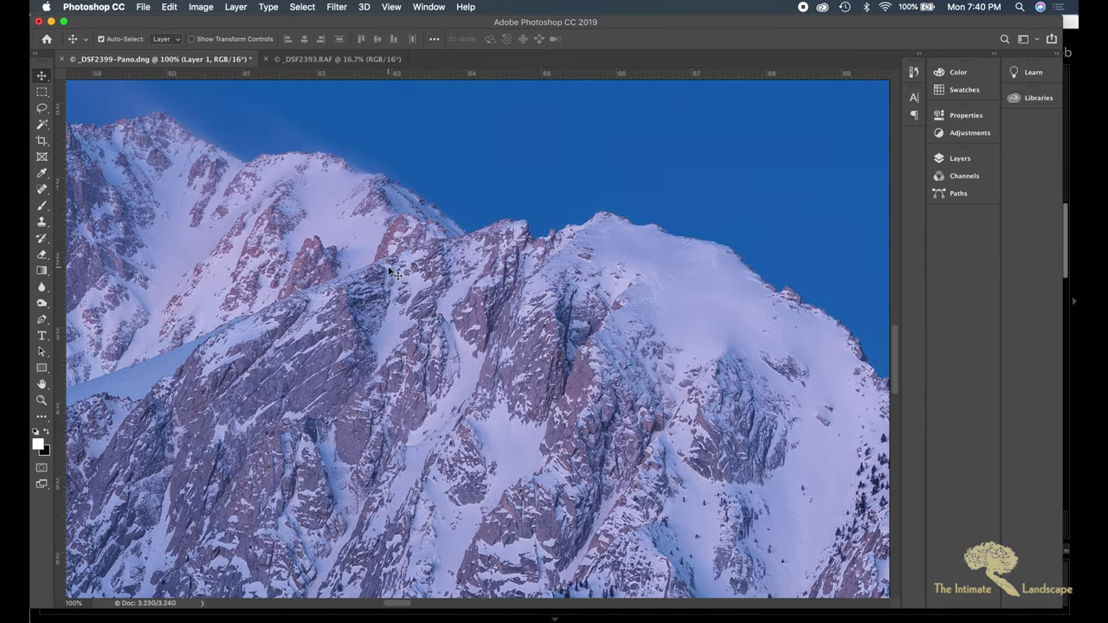
scroll(389, 272, "left", 4)
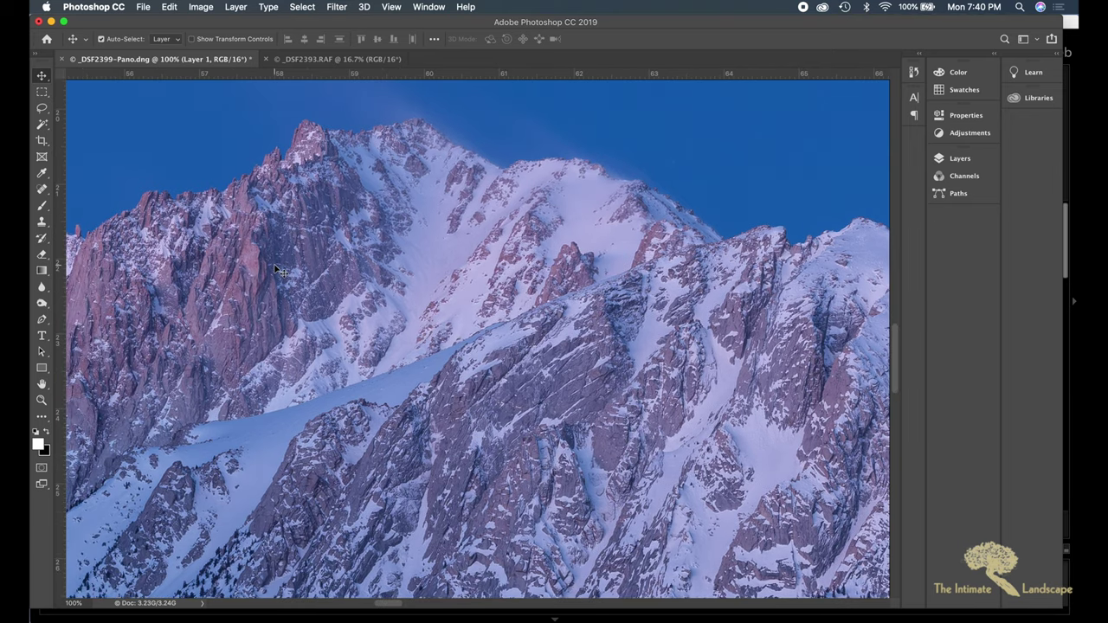
scroll(277, 270, "down", 5)
scroll(277, 270, "up", 6)
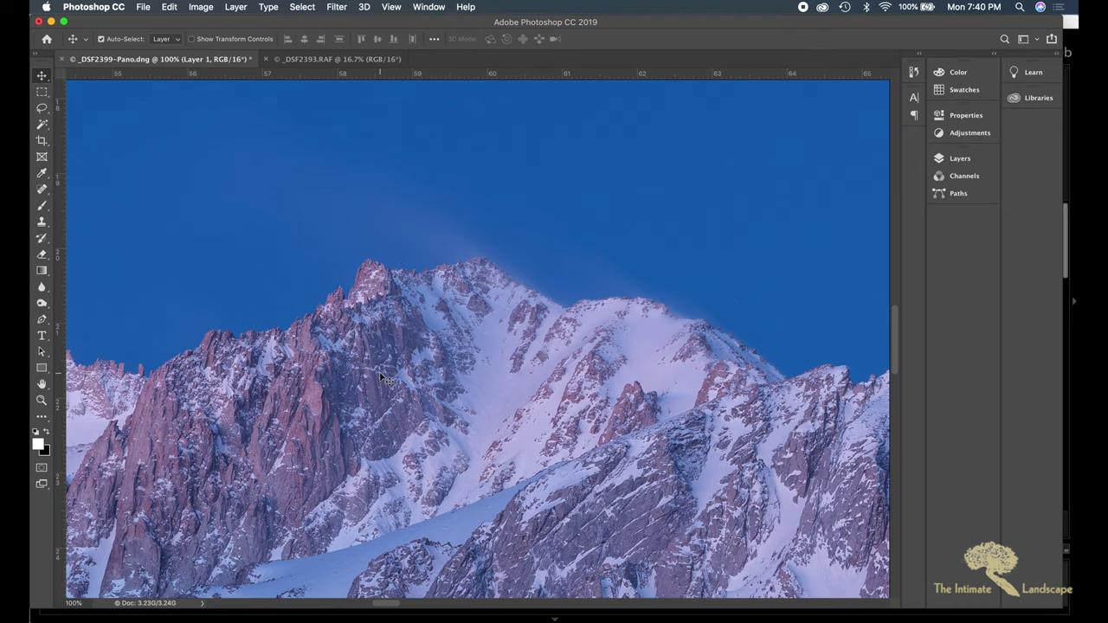
scroll(381, 379, "down", 5)
scroll(385, 380, "down", 1)
key("super+0")
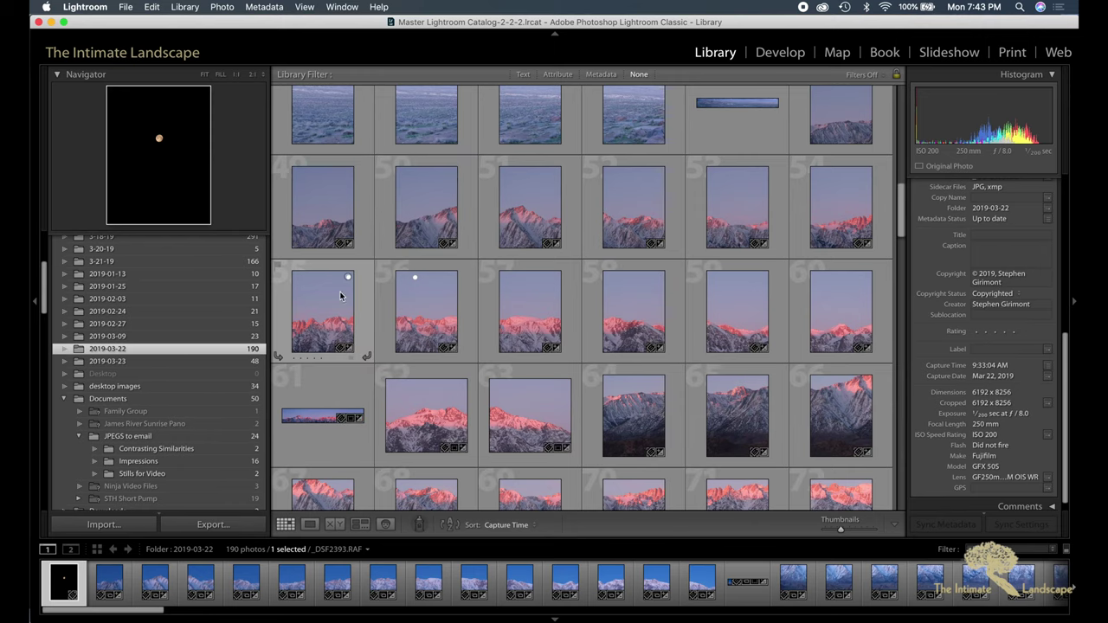
Select the _DSF2444 photo of the moon above the peaks.
left_click(328, 312)
View the moon photo in Loupe, compare neighbouring frames, and settle on _DSF2445.
left_click(310, 525)
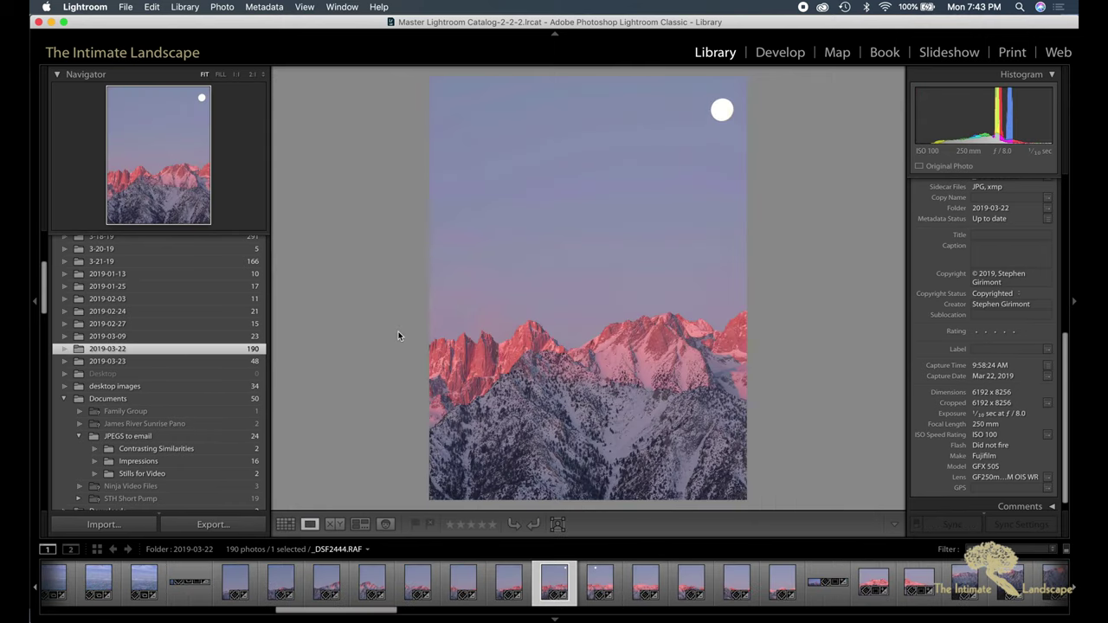
key("Right")
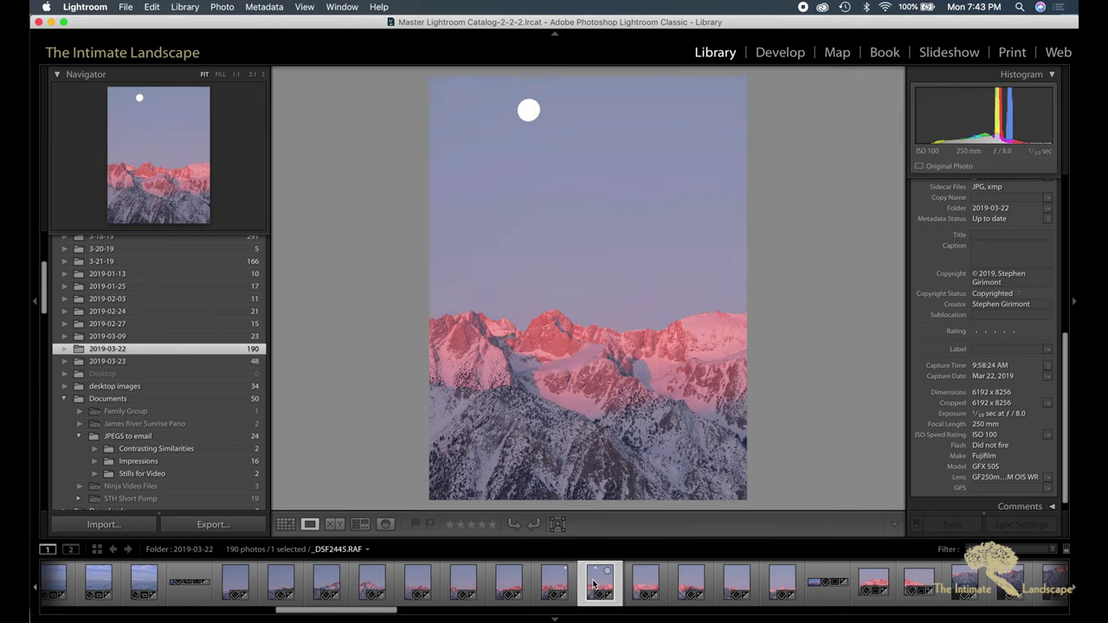
left_click(554, 582)
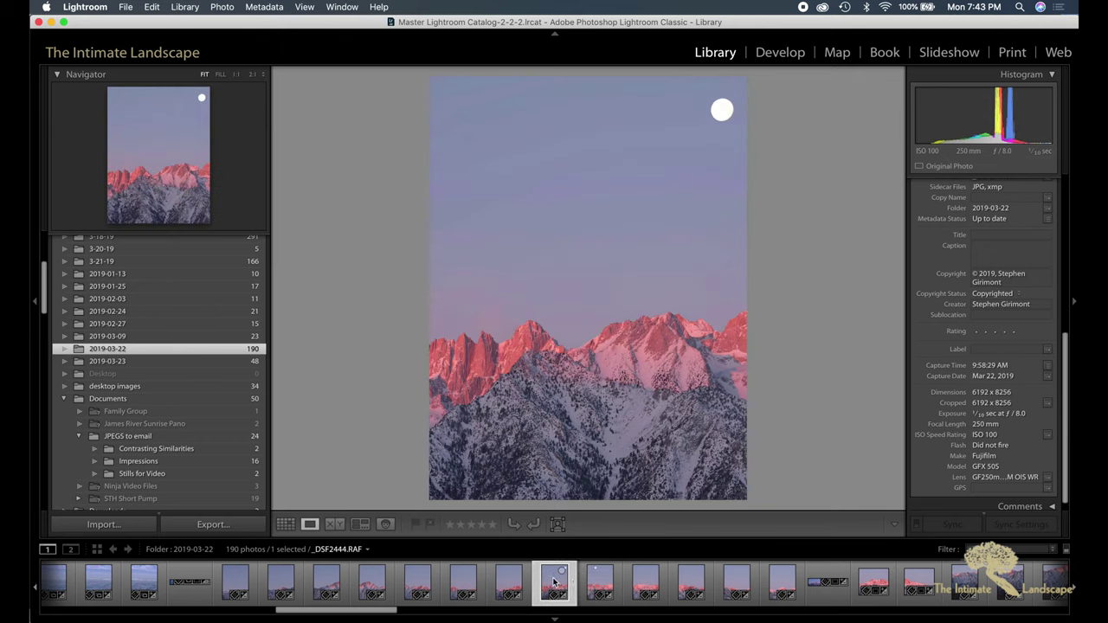
left_click(601, 587)
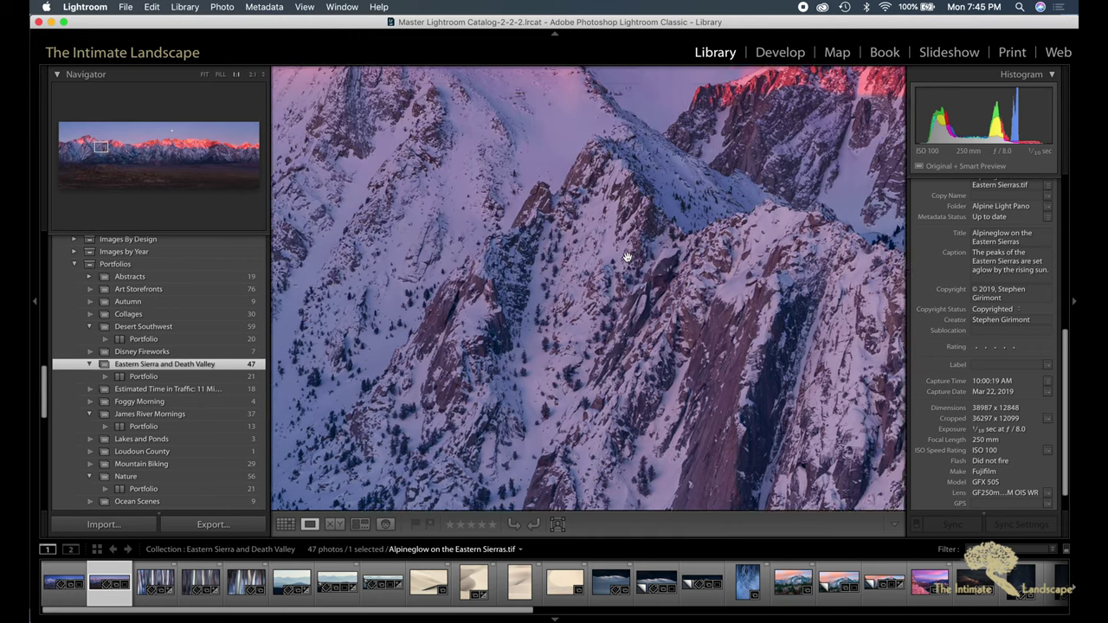
Pan right across the Alpineglow panorama's peaks at 1:1, then shift the view up to the moon.
scroll(627, 257, "right", 10)
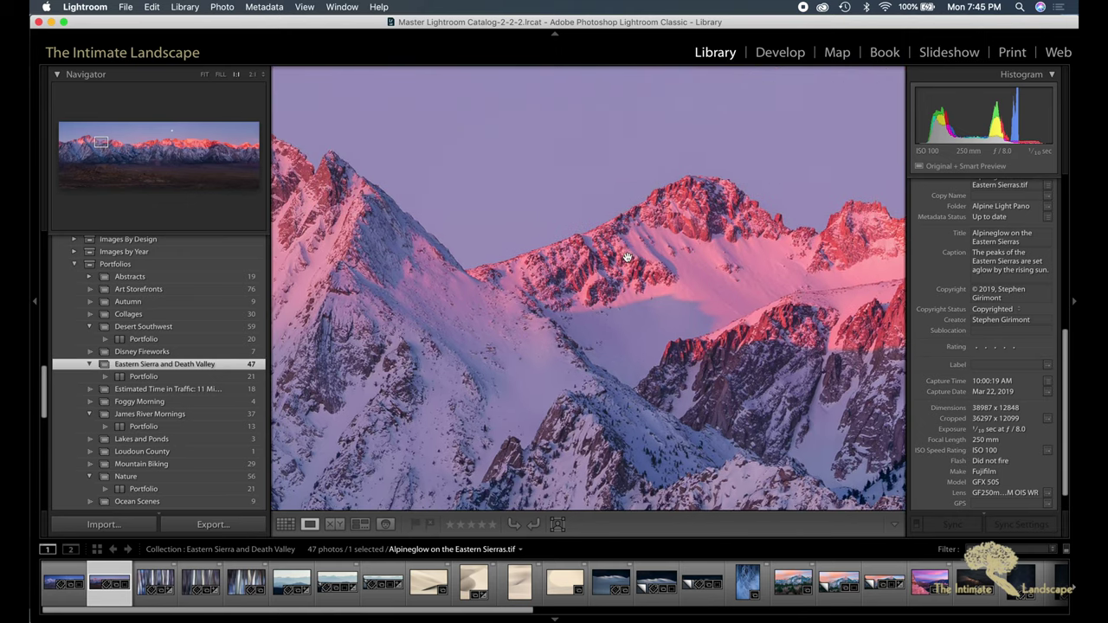
scroll(627, 257, "right", 10)
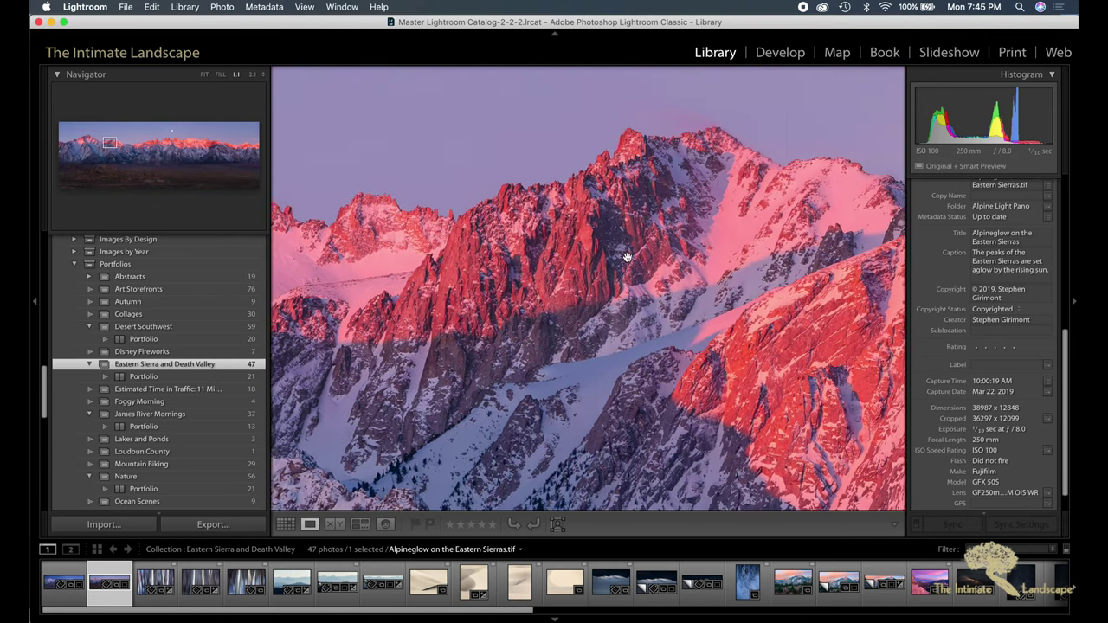
scroll(627, 257, "right", 10)
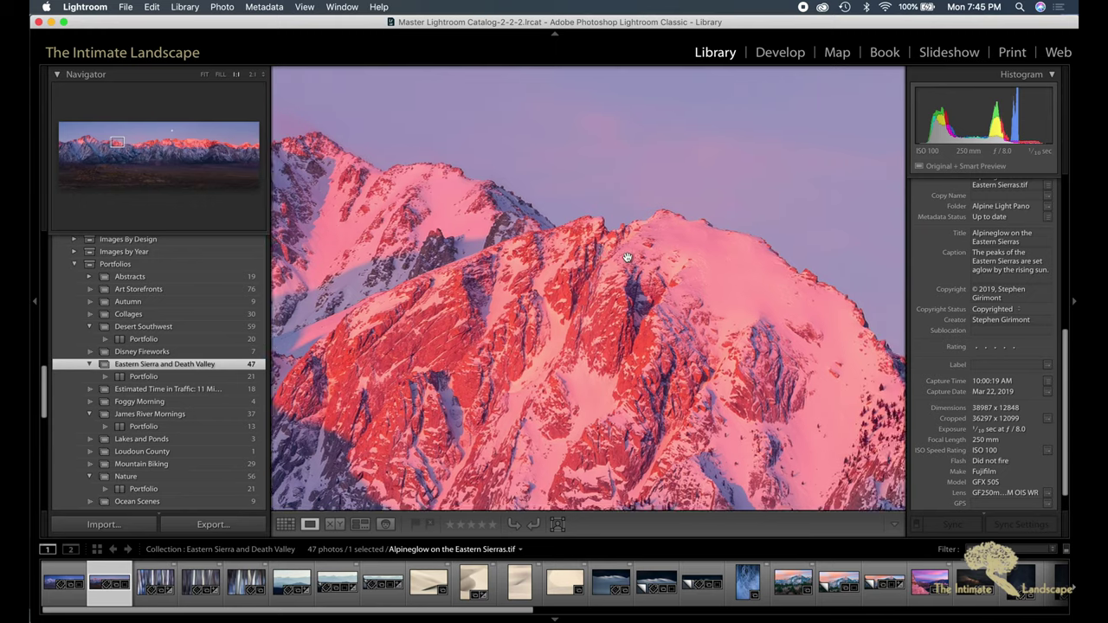
scroll(627, 257, "down", 5)
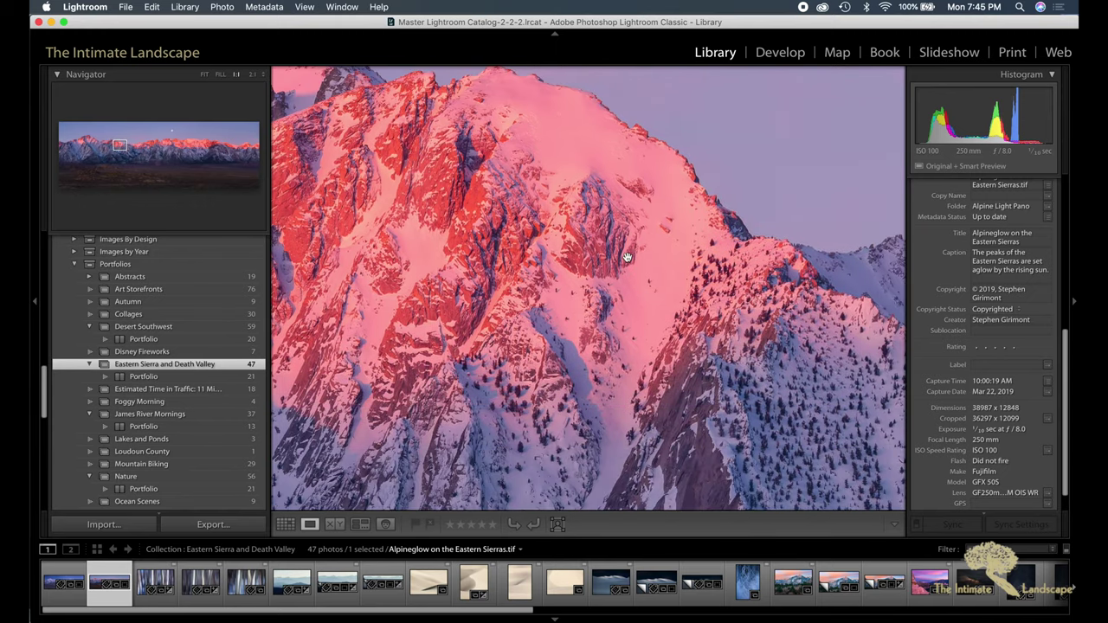
scroll(627, 257, "right", 10)
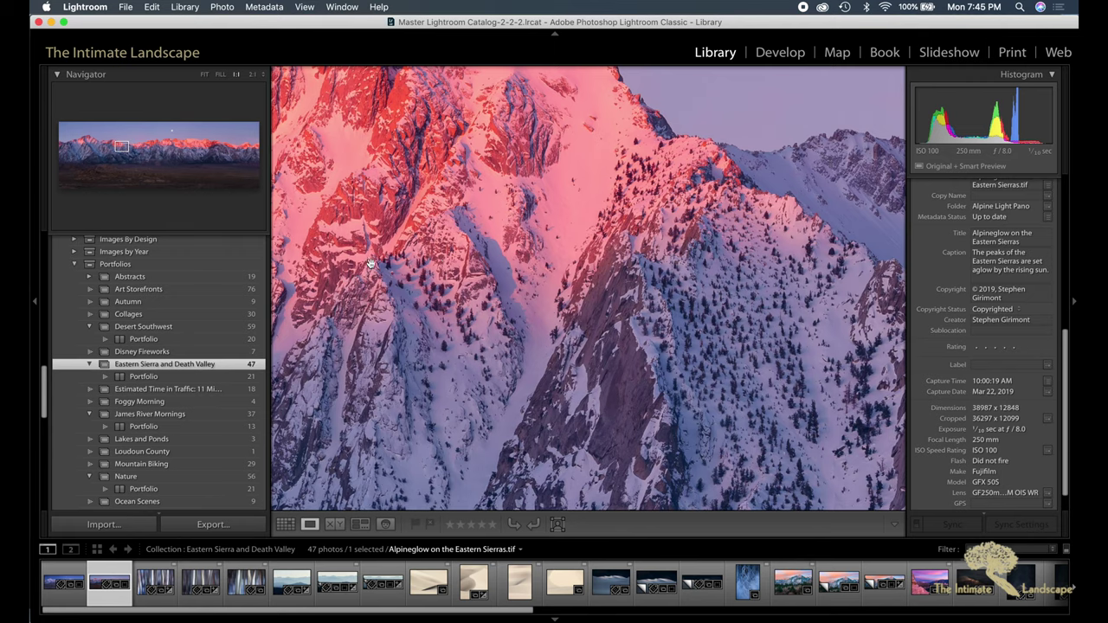
scroll(720, 281, "right", 5)
scroll(720, 280, "right", 5)
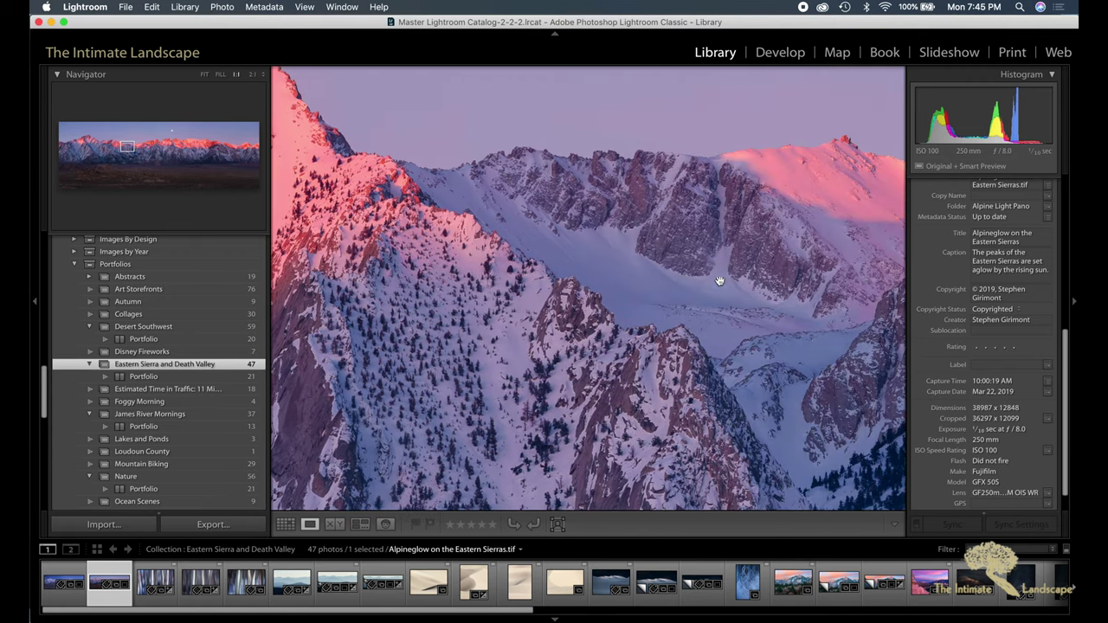
left_click_drag(128, 149, 172, 135)
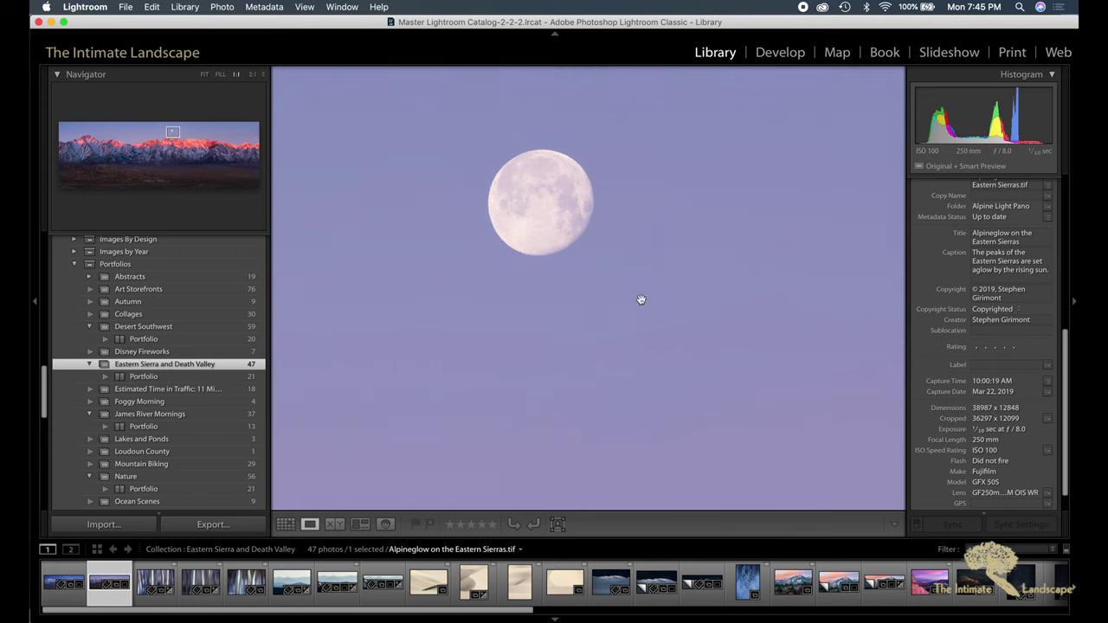
Switch to FILL, compare with Moonset Over the Eastern Sierras, and shift toward the panorama's left end.
scroll(641, 299, "down", 10)
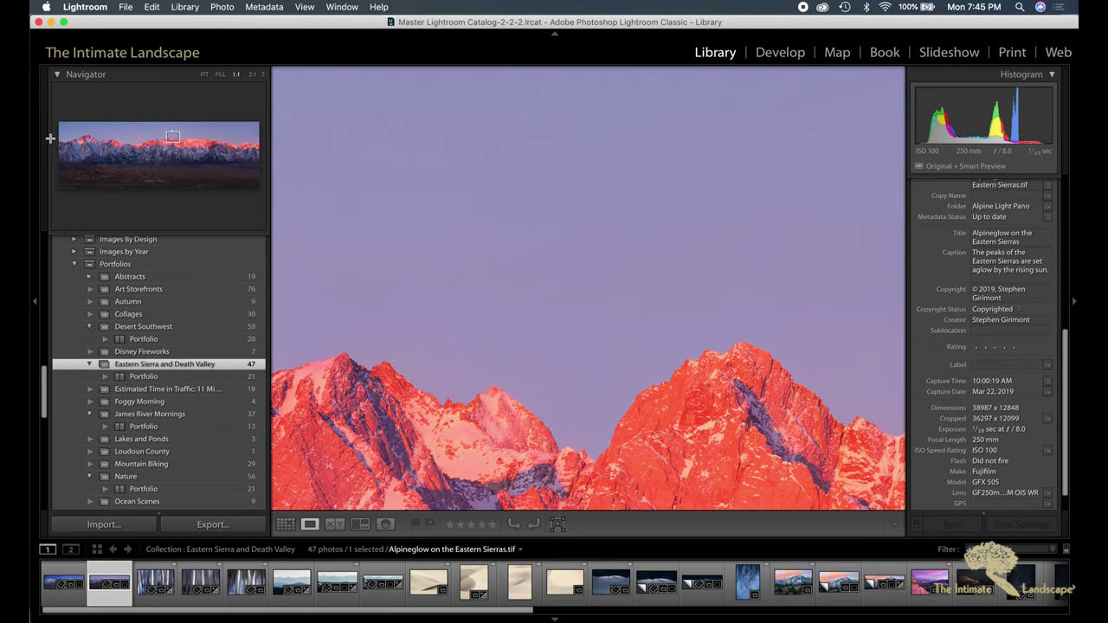
left_click(220, 75)
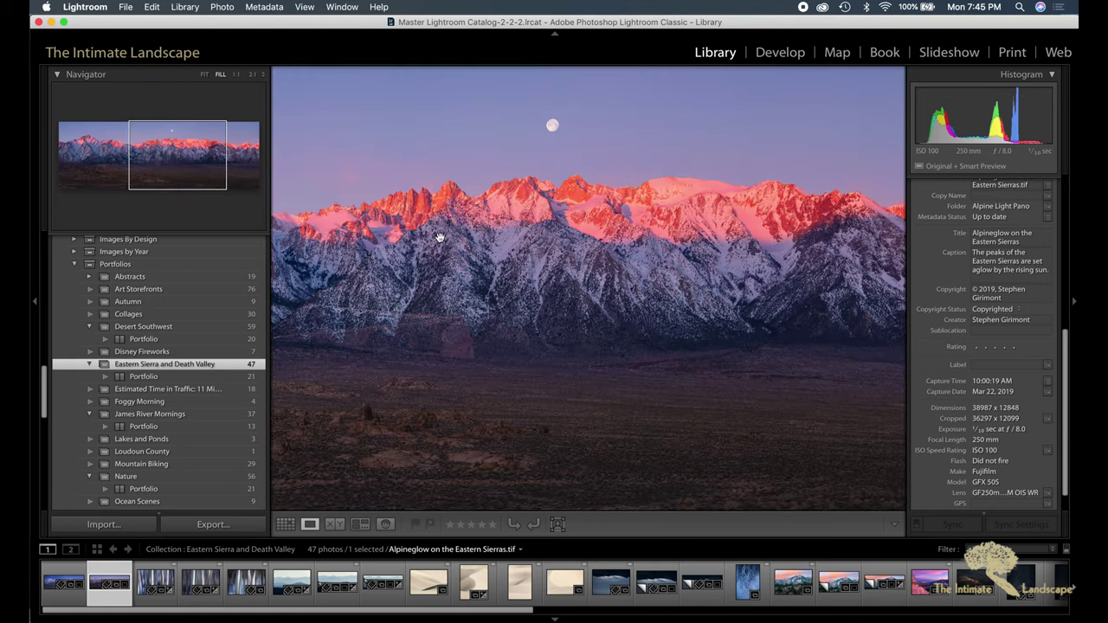
key("Left")
key("Right")
left_click_drag(411, 253, 604, 332)
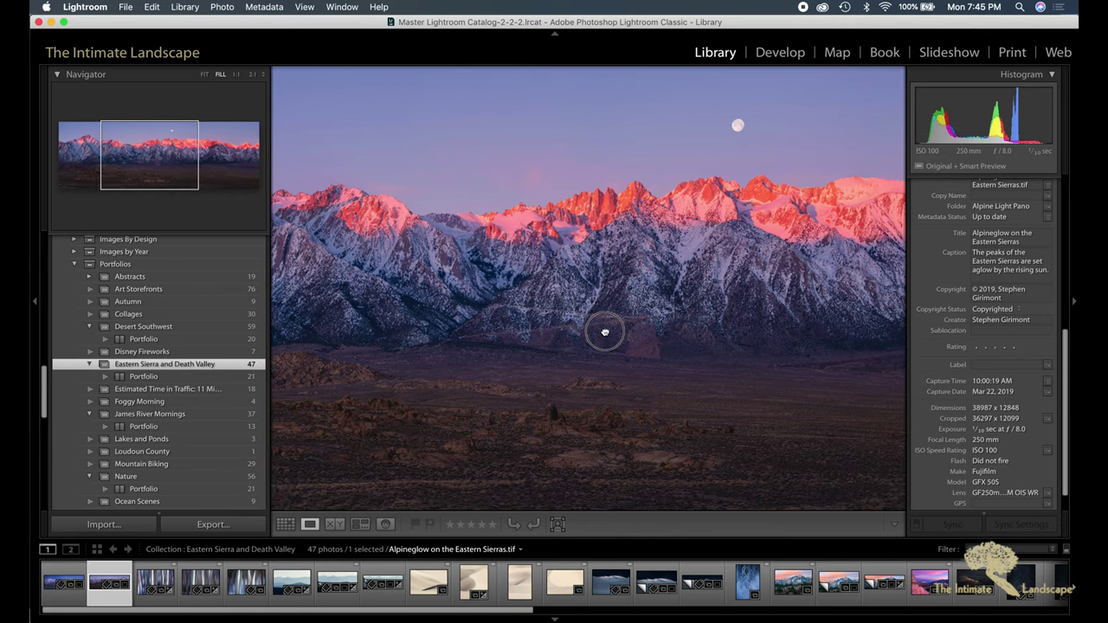
Inspect the peaks, sky and foreground rocks at 1:1, then fit the whole panorama.
left_click(559, 174)
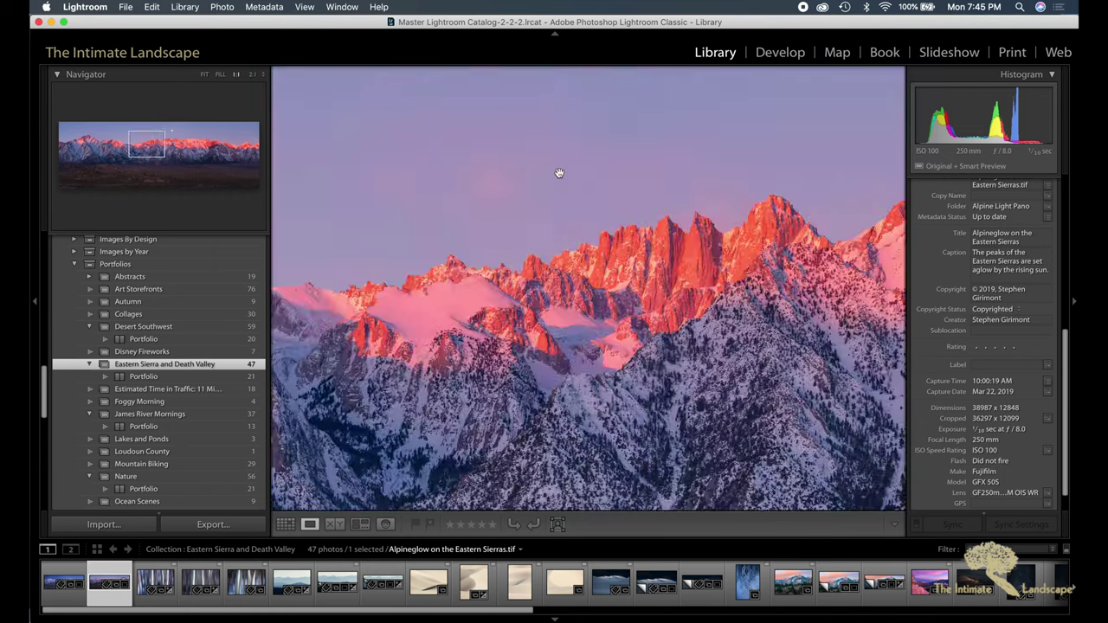
left_click(675, 333)
left_click_drag(675, 332, 797, 311)
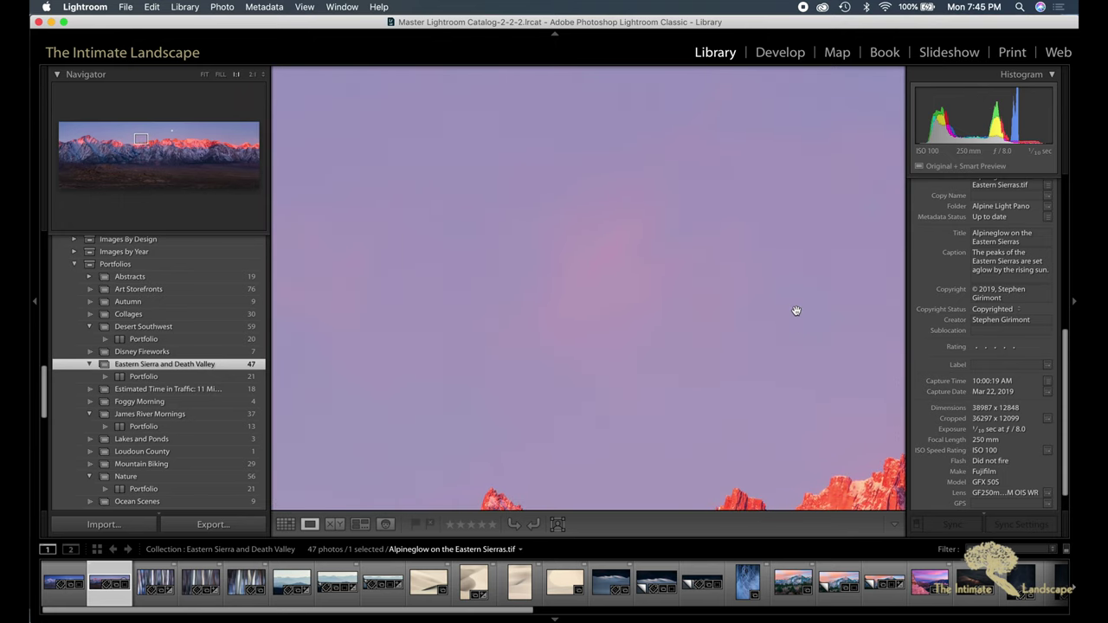
left_click(639, 330)
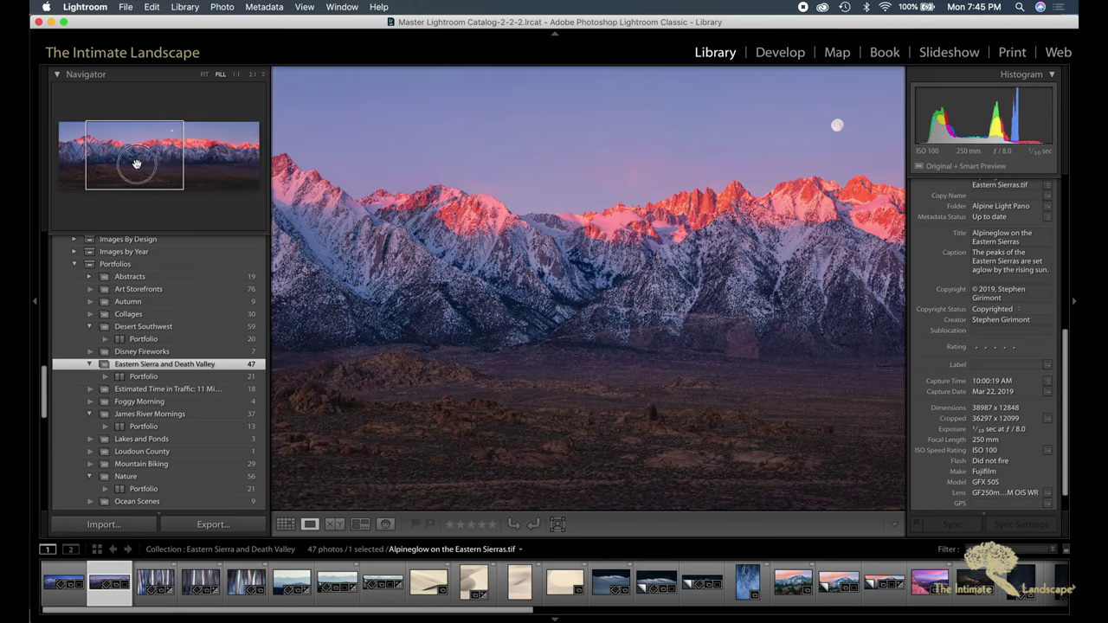
left_click(102, 169)
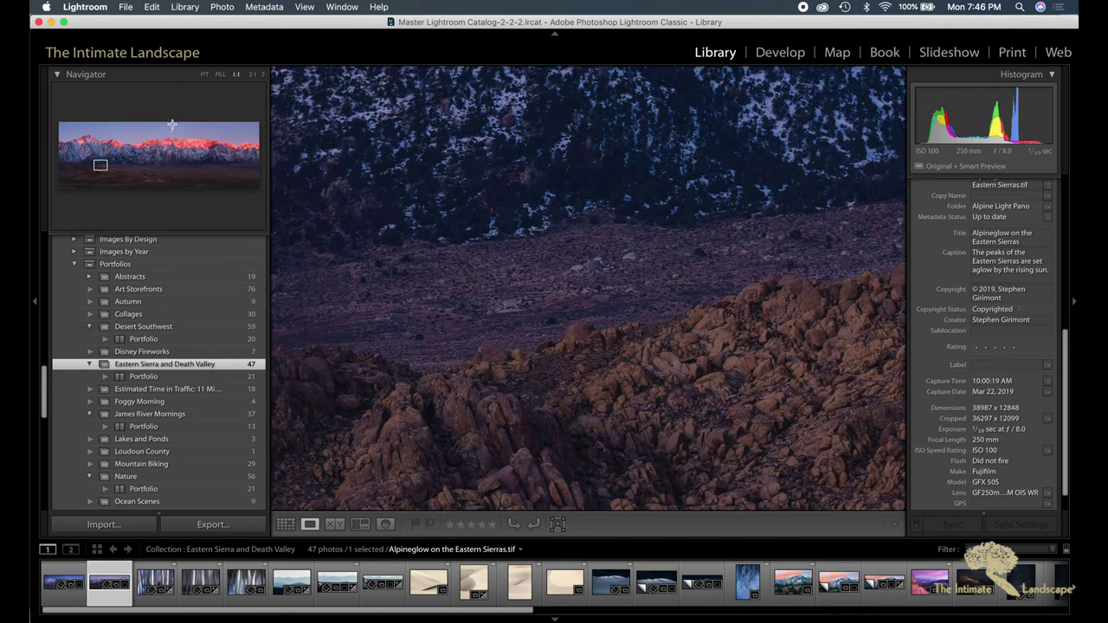
left_click(204, 75)
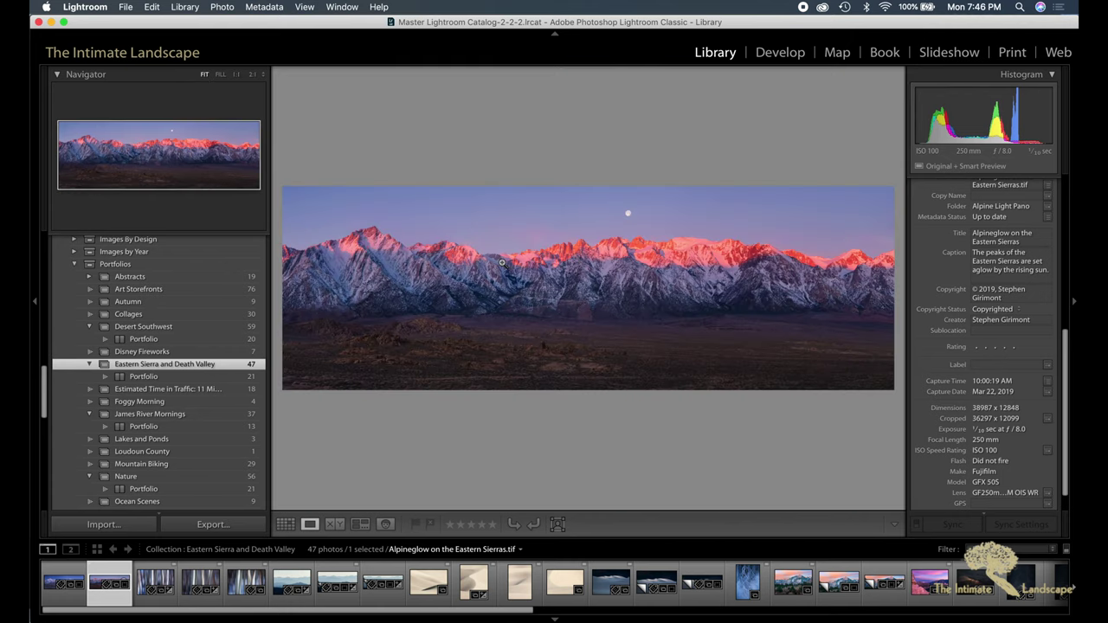